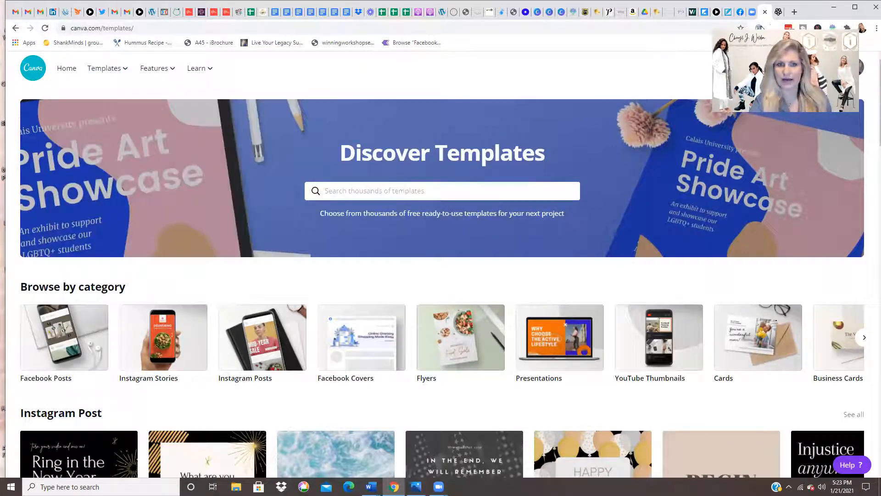
- Search the templates for "ZOOM" and open the Zoom Virtual Backgrounds category
left_click_drag(760, 27, 413, 49)
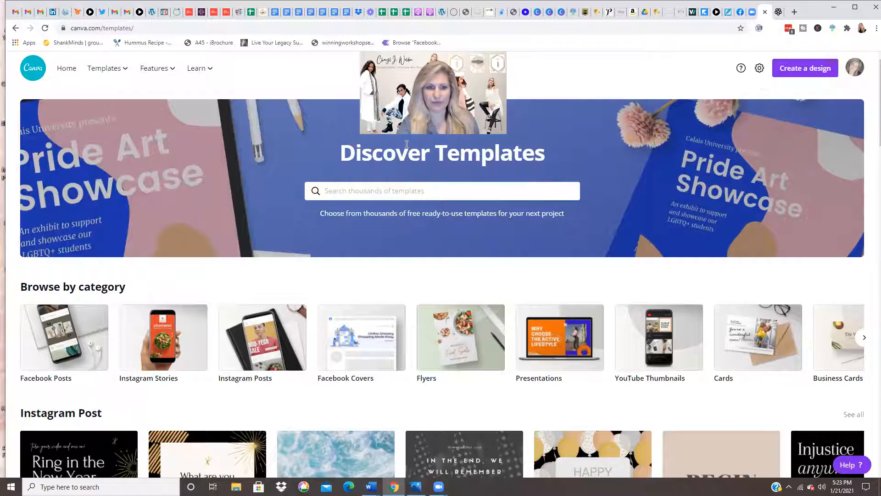
left_click(358, 190)
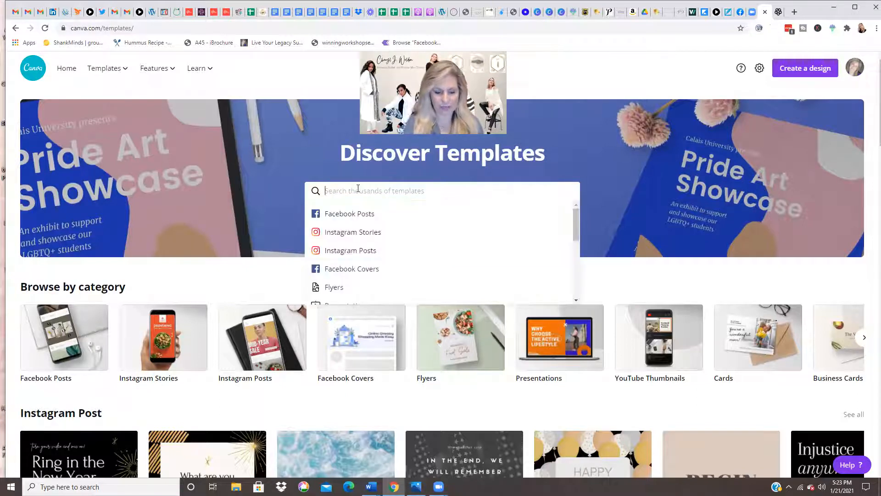
type("ZOOM")
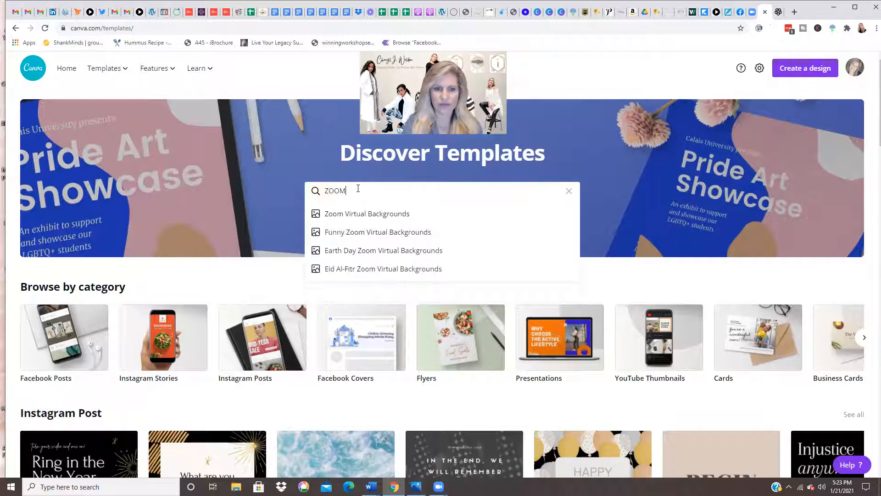
left_click(345, 216)
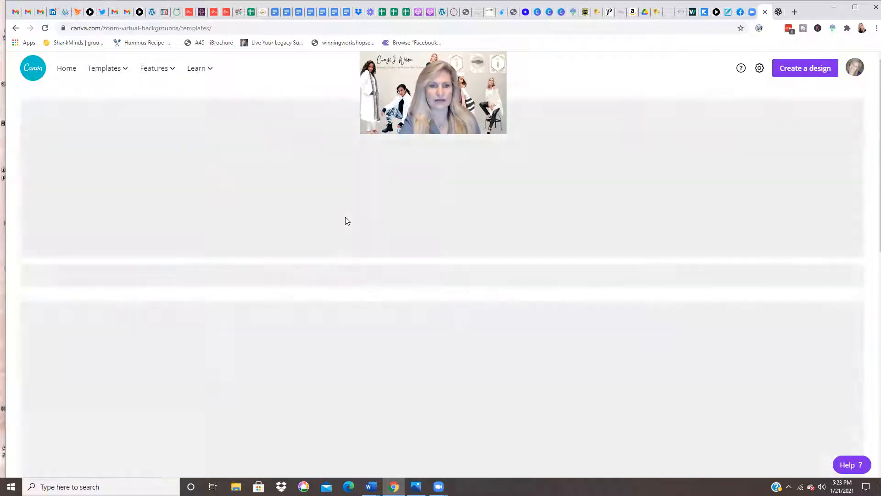
- Browse the gallery of Zoom virtual background templates for design ideas
scroll(342, 237, "down", 4)
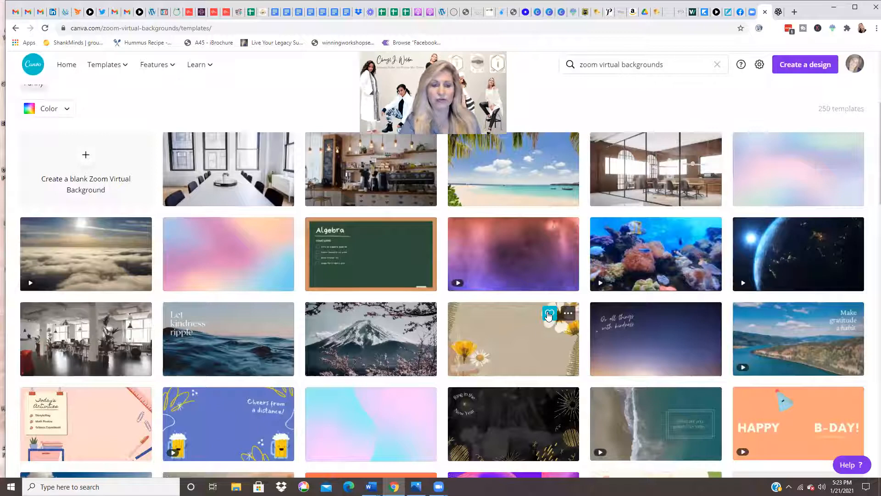
scroll(546, 327, "down", 2)
scroll(545, 327, "up", 2)
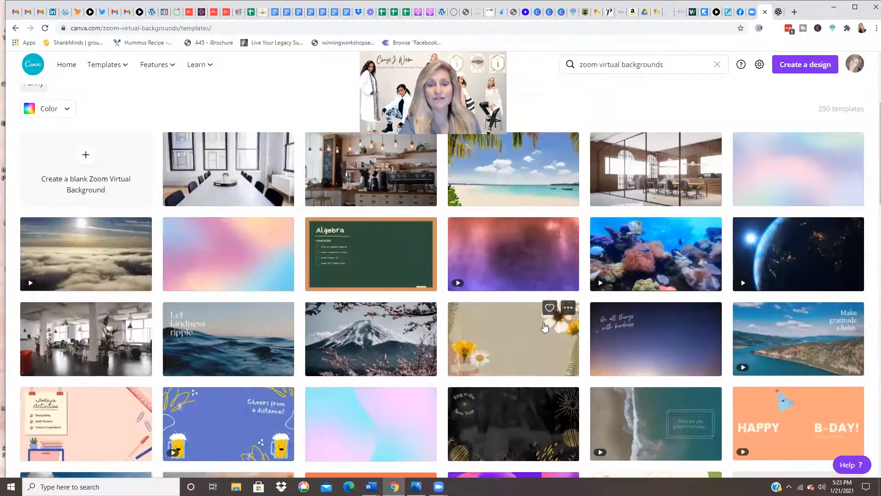
scroll(545, 327, "up", 2)
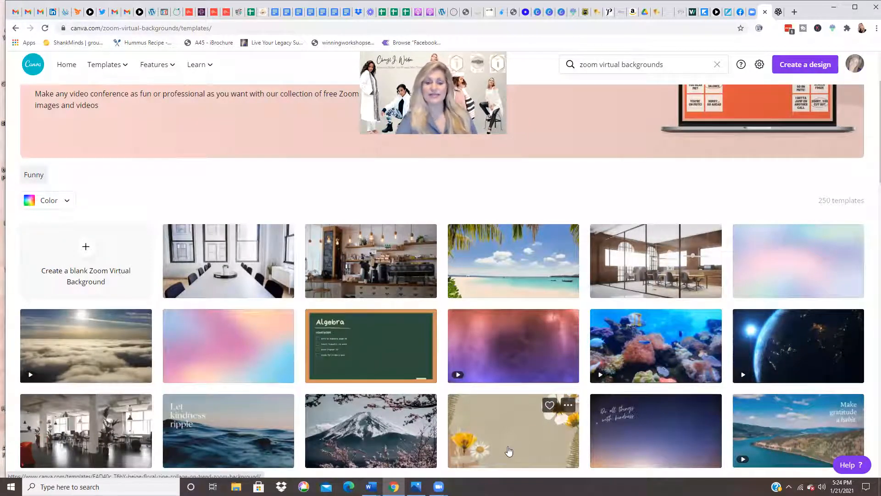
scroll(510, 436, "down", 10)
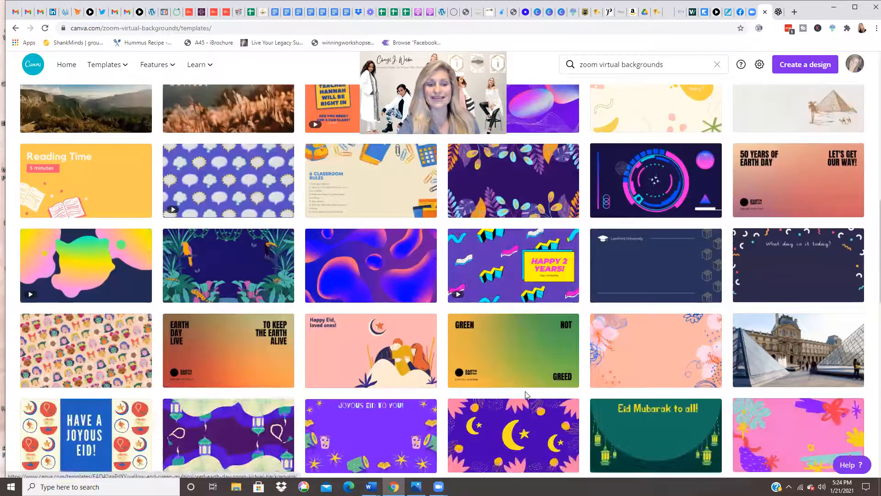
scroll(528, 397, "up", 8)
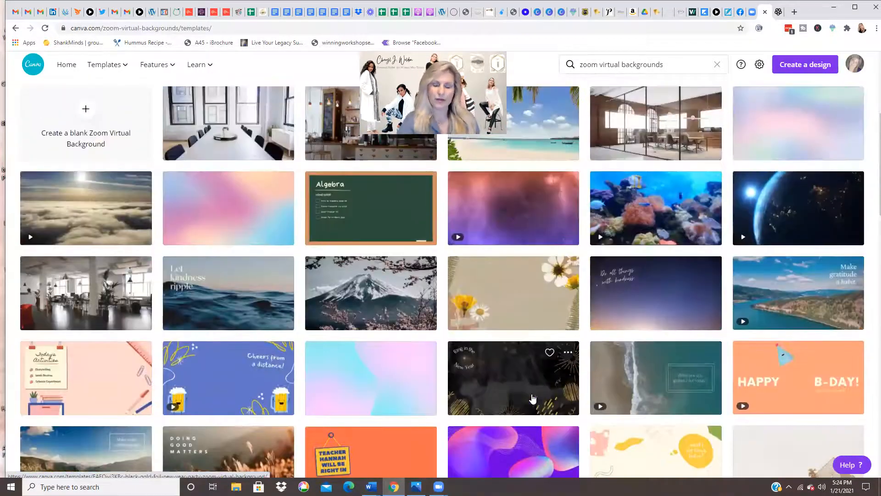
scroll(533, 399, "up", 5)
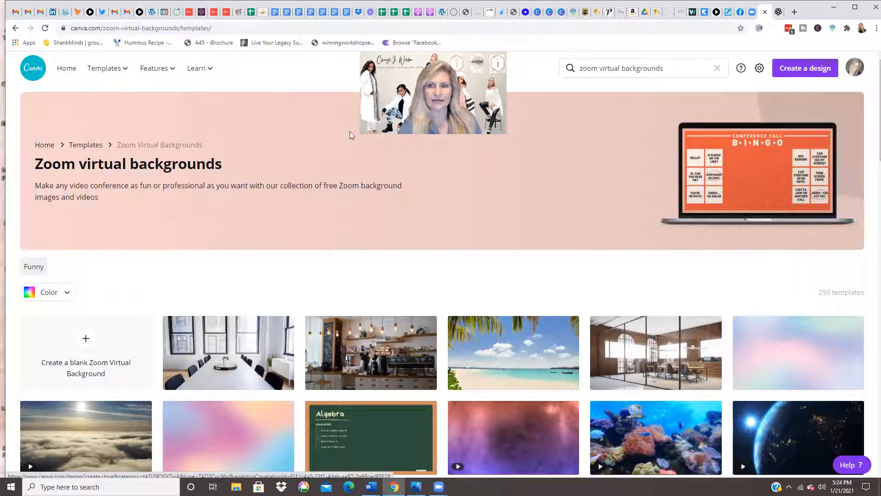
- Switch to the open personal stylist background design and review its finished first page and blank second page
left_click(528, 18)
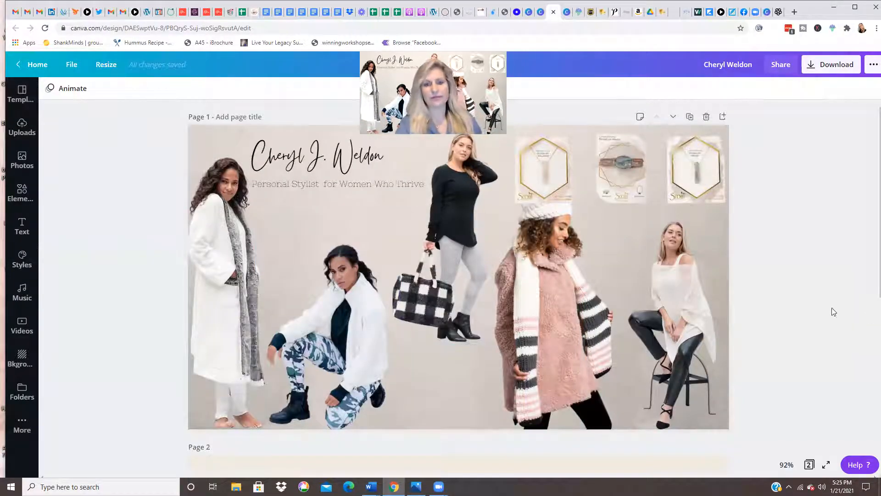
scroll(602, 185, "down", 5)
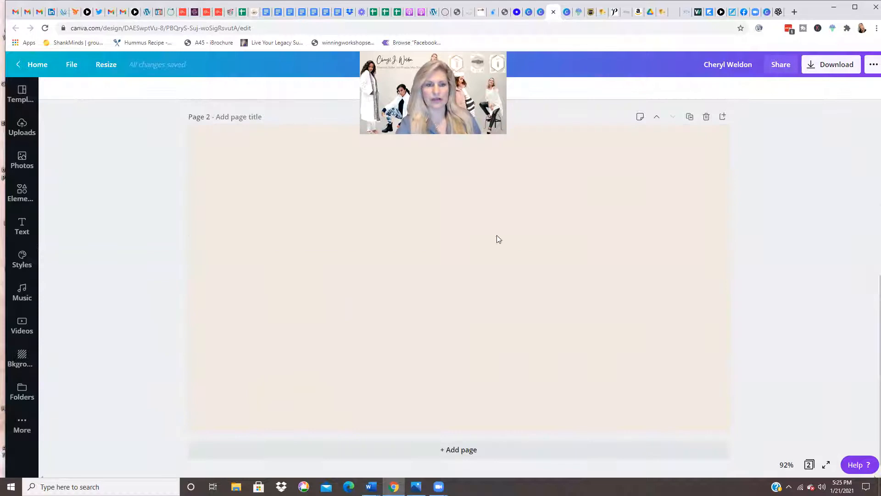
scroll(523, 222, "up", 5)
scroll(521, 222, "up", 1)
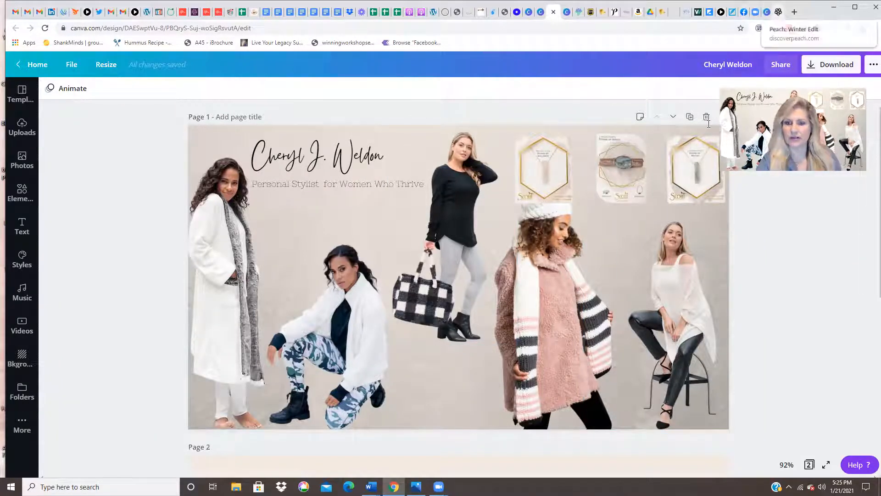
scroll(478, 256, "down", 7)
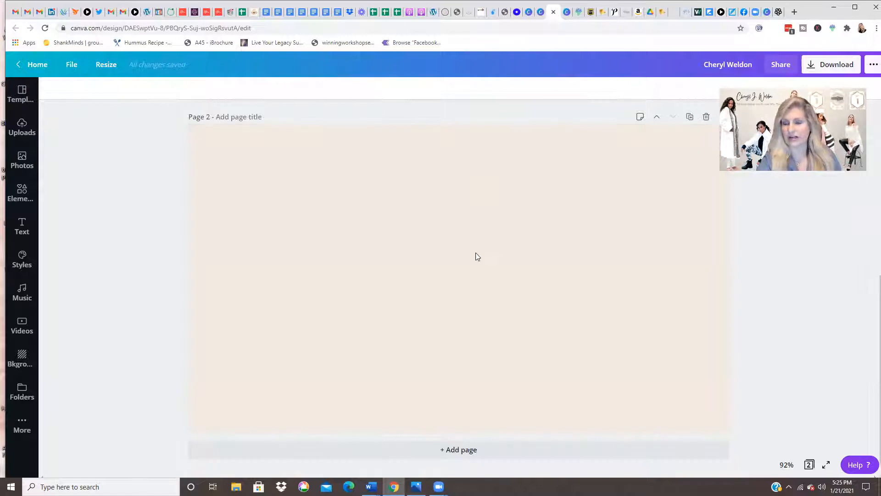
- Switch to the Peach winter collection web page and open the Galena Vest product from the layers section
left_click(776, 14)
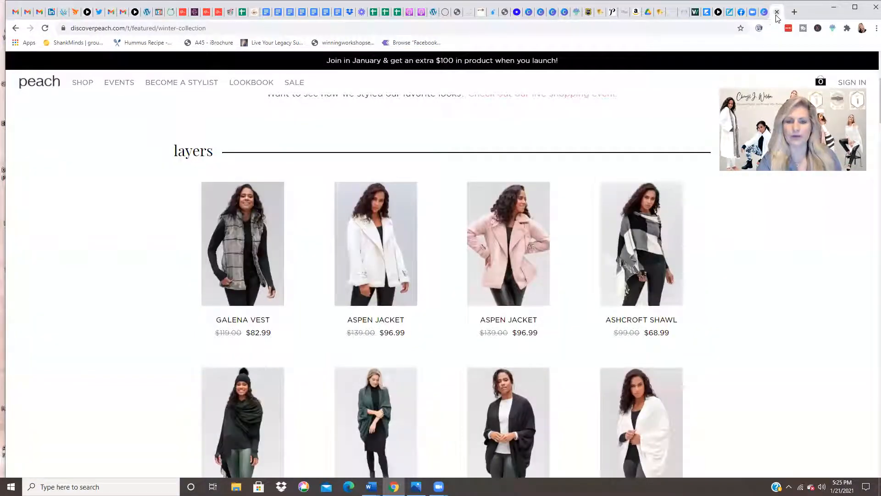
scroll(285, 246, "up", 4)
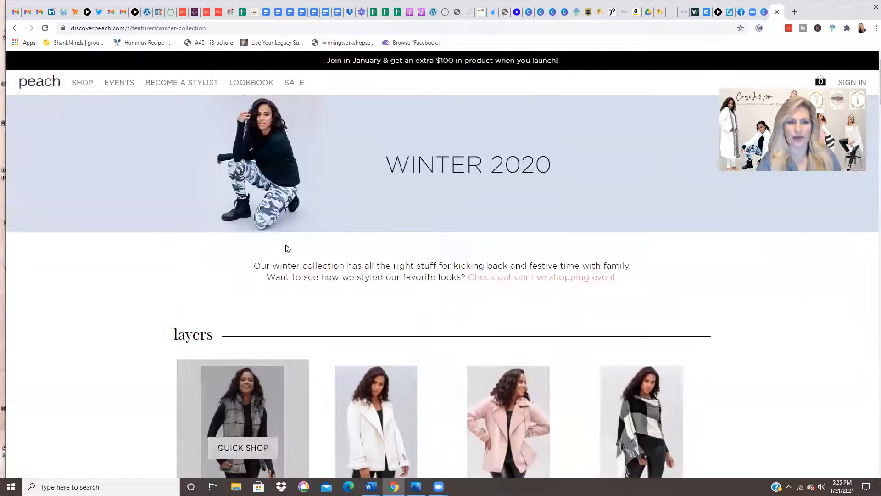
scroll(287, 248, "down", 6)
scroll(290, 249, "up", 2)
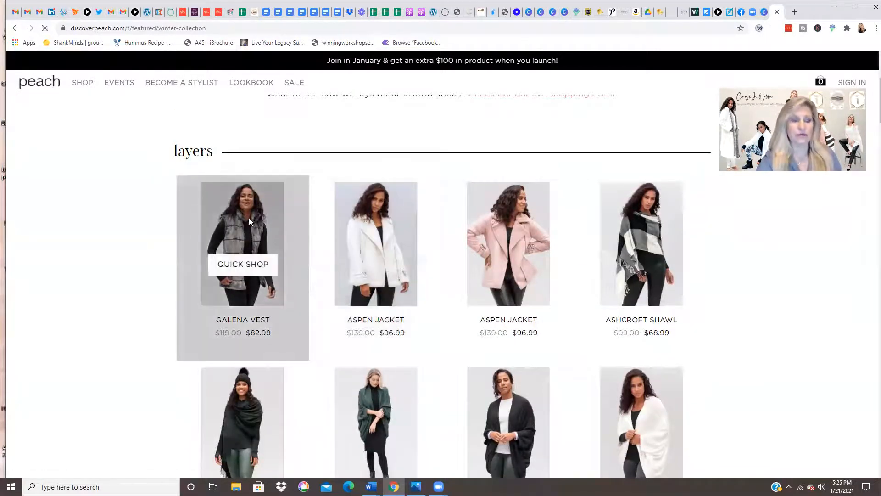
left_click(250, 222)
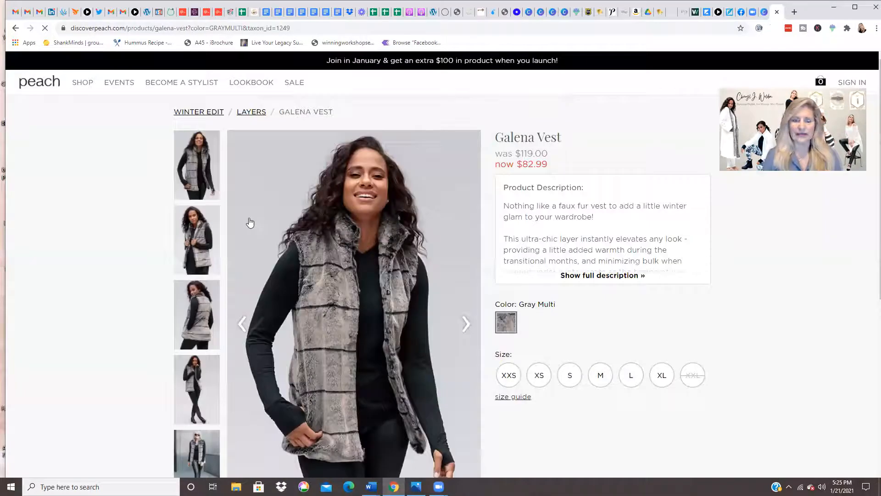
scroll(196, 220, "down", 5)
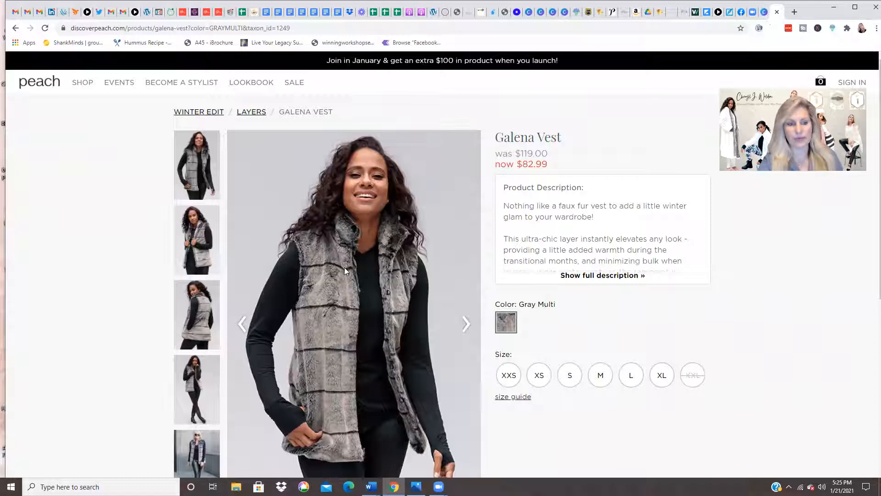
- Save the large Galena Vest product photo to Downloads as galenavest_front.jpg
right_click(328, 283)
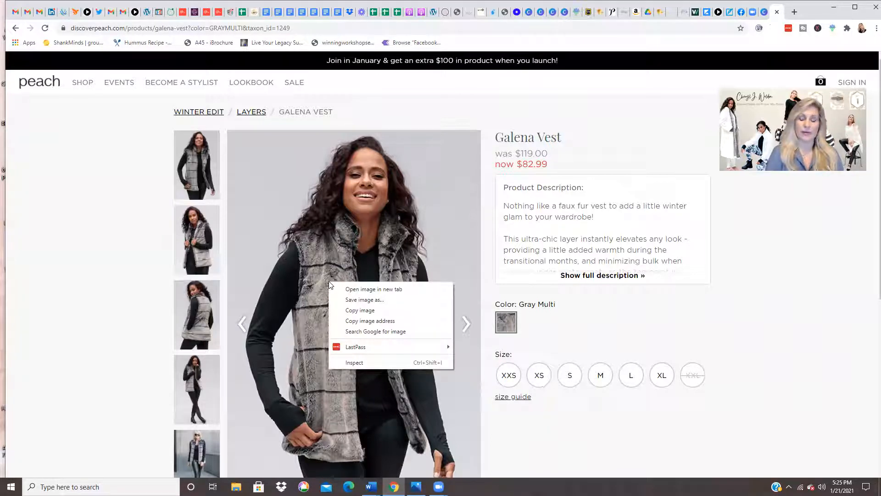
left_click(351, 300)
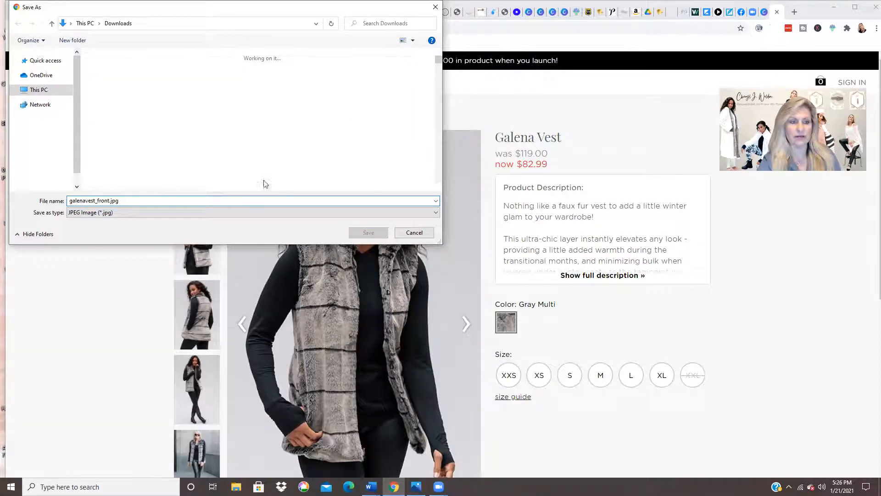
left_click(368, 233)
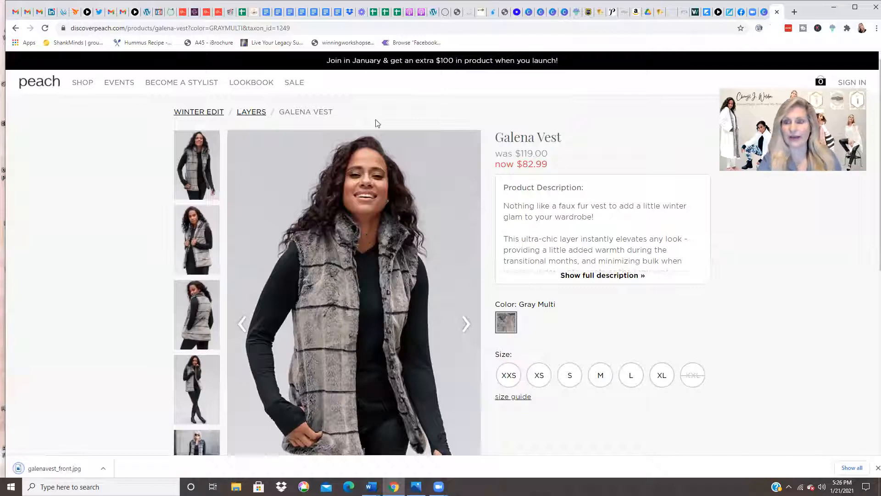
- Return to the Canva background design and bring up its blank page 2
left_click(763, 16)
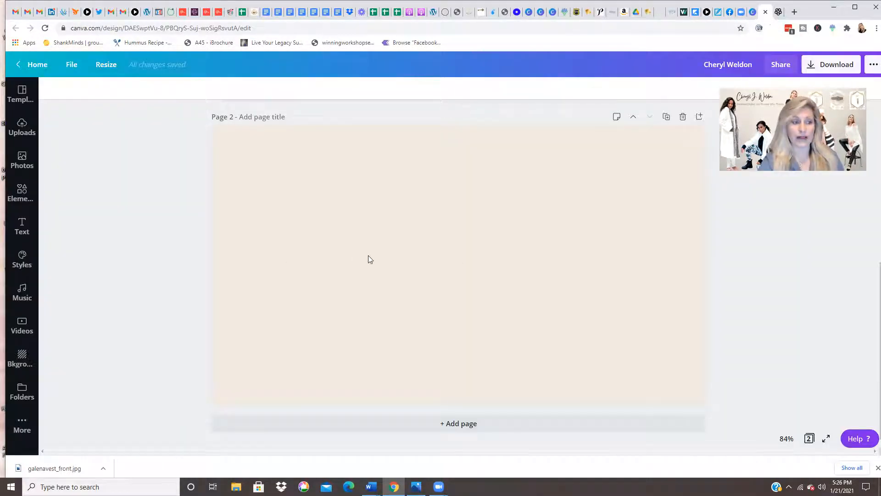
scroll(156, 256, "up", 1)
scroll(249, 271, "down", 1)
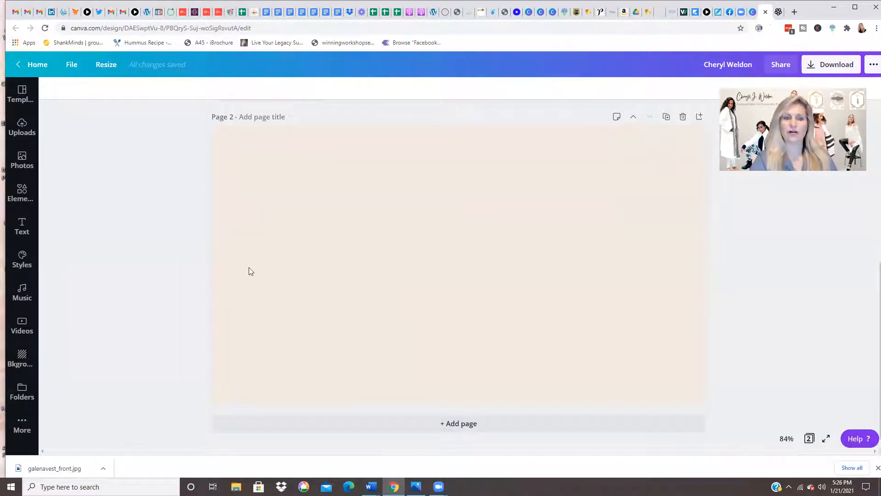
- Try white as the background colour of page 2, then restore the beige document colour
left_click(362, 275)
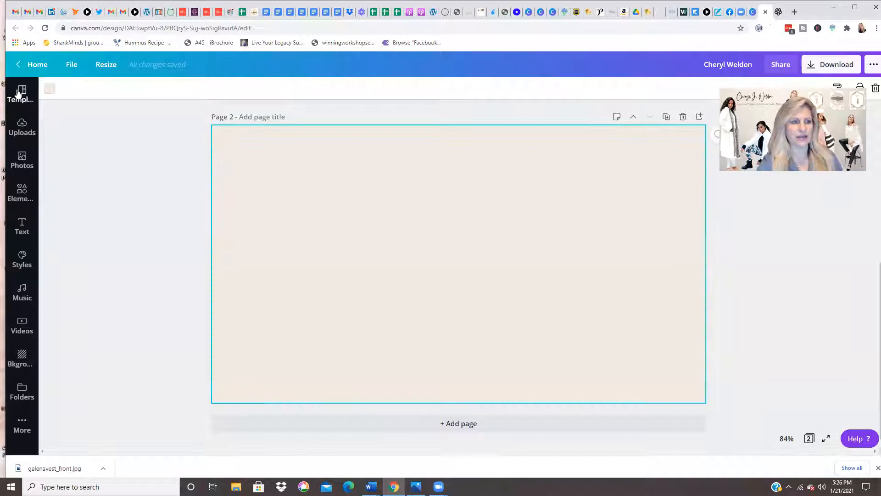
left_click(50, 88)
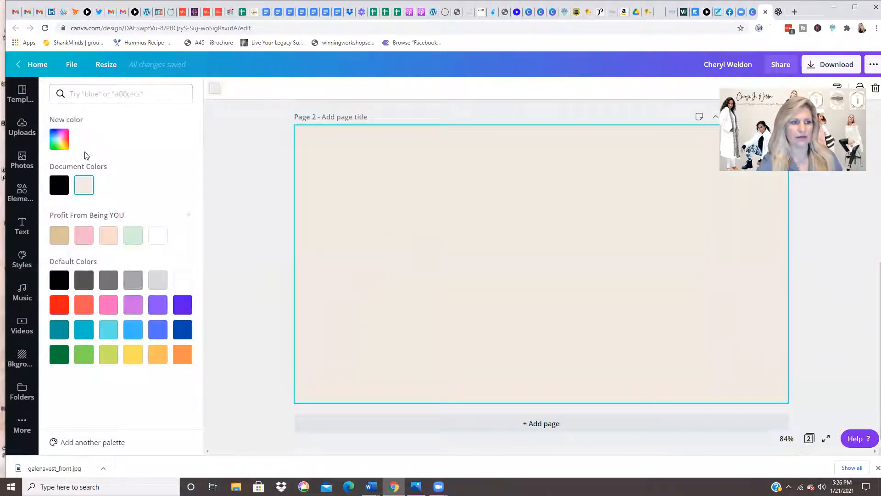
left_click(159, 236)
left_click(85, 187)
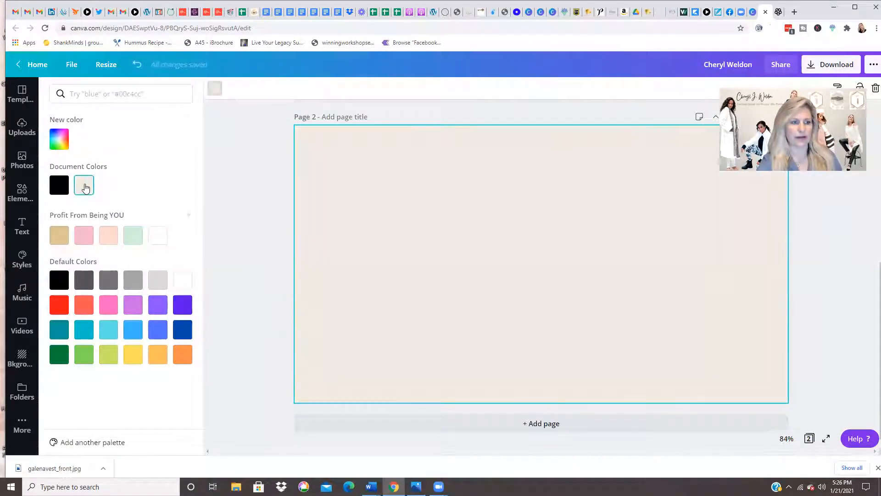
left_click(227, 227)
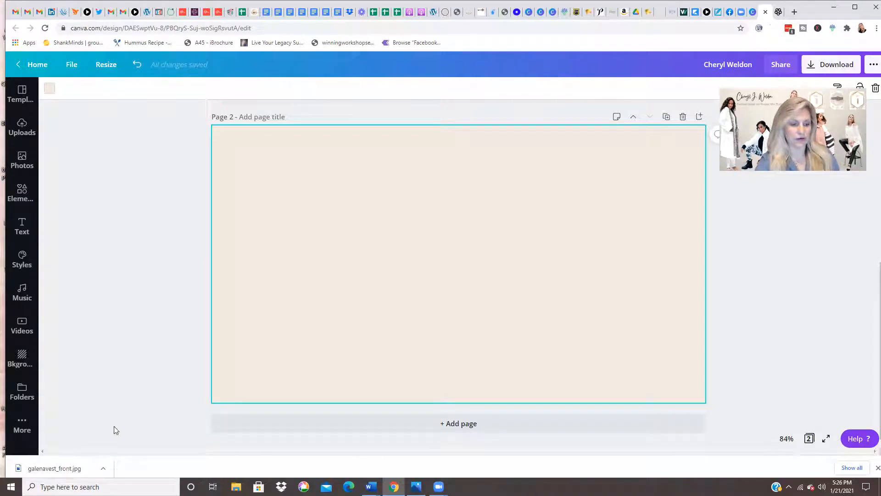
- Add the downloaded galenavest_front.jpg to the middle of page 2 and enlarge it
left_click_drag(55, 471, 421, 291)
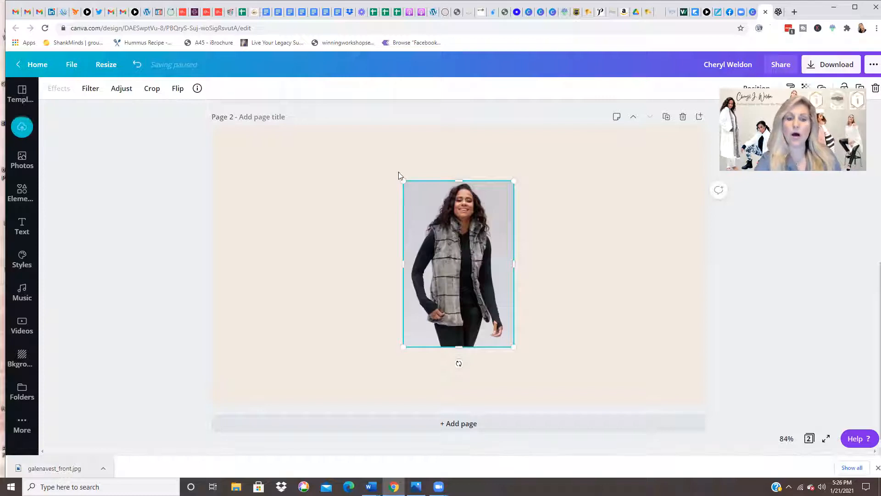
left_click_drag(404, 181, 372, 222)
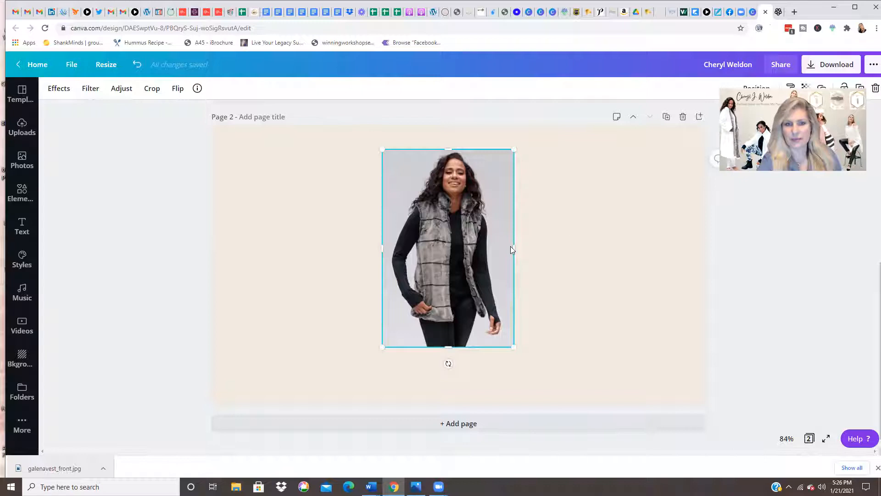
- Remove the background from the vest photo on page 2 with the Background Remover effect
scroll(477, 243, "up", 7)
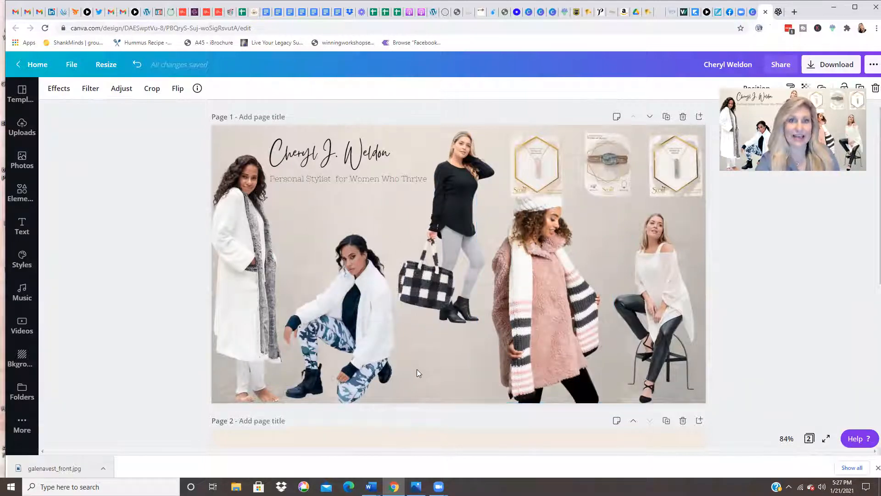
scroll(399, 351, "down", 5)
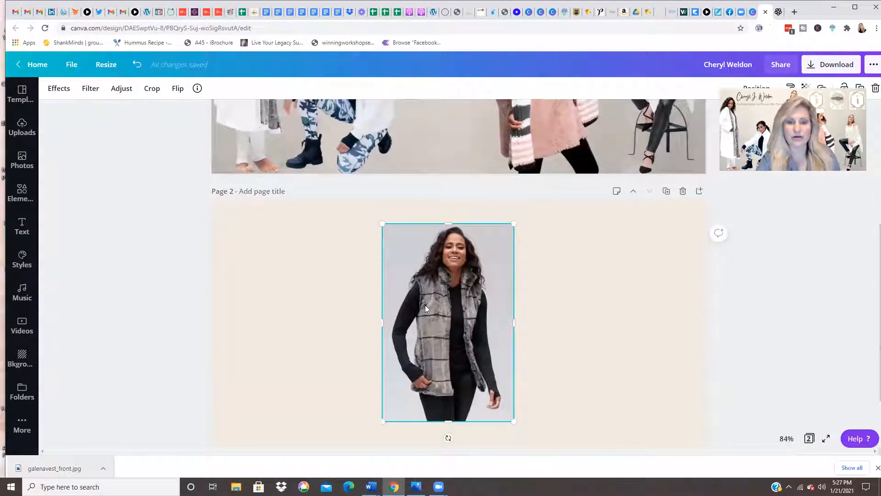
left_click(58, 90)
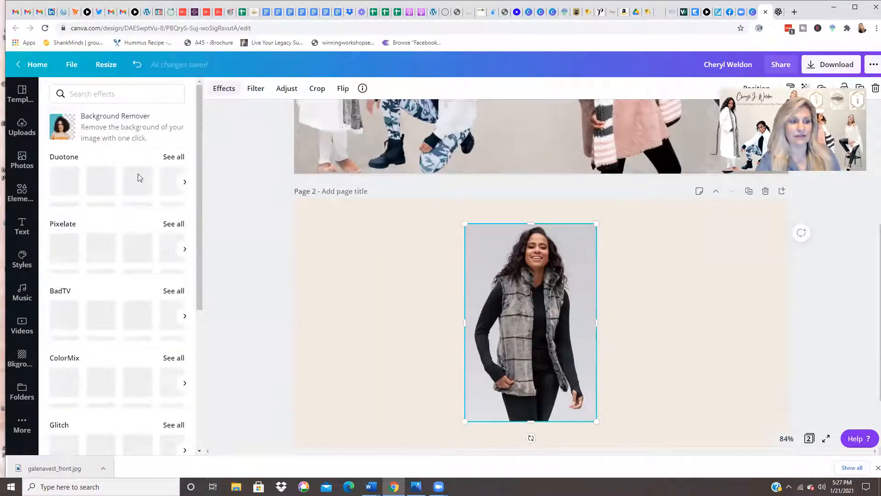
left_click(114, 128)
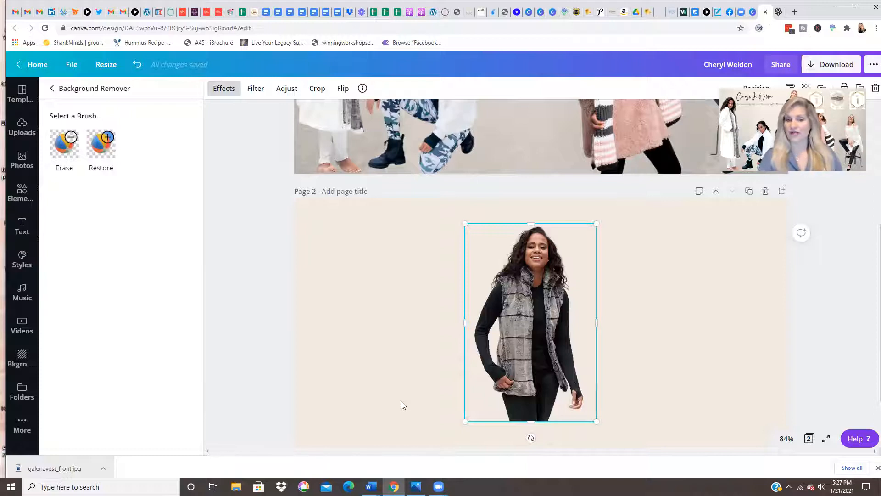
scroll(302, 406, "up", 4)
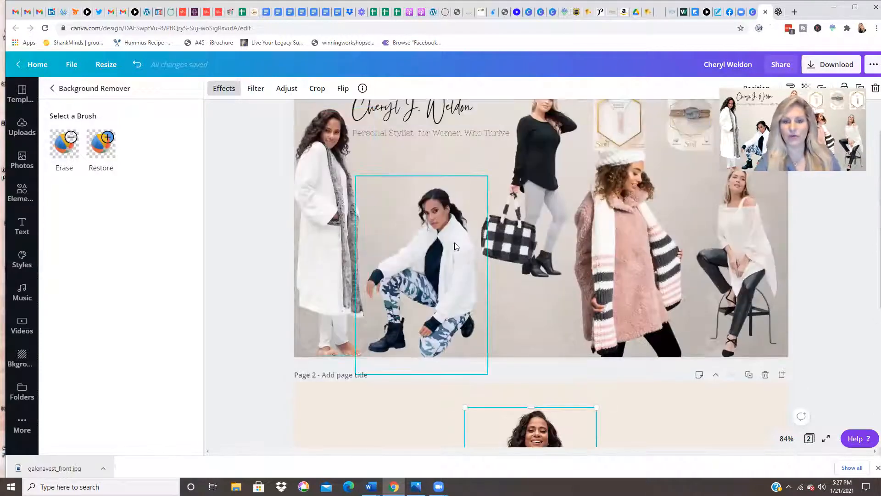
- Scale down the cut-out vest photo on page 2 and move it to the page's left side
scroll(507, 312, "down", 5)
scroll(506, 309, "up", 2)
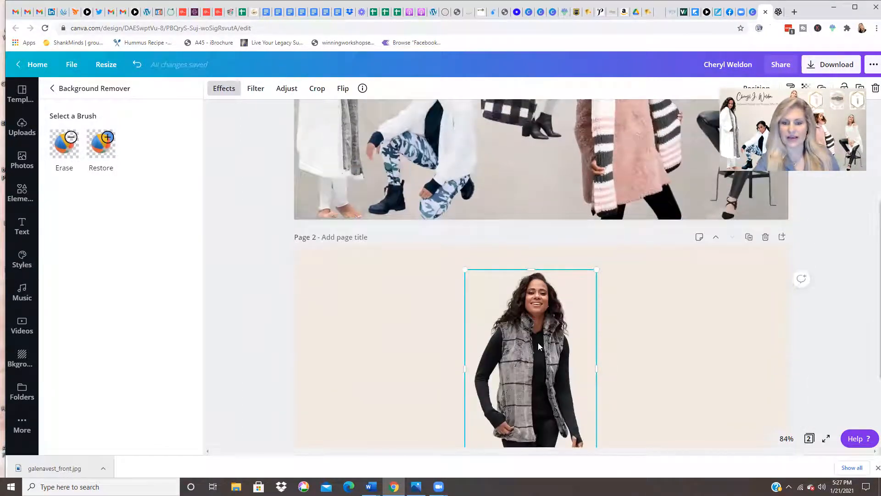
left_click_drag(461, 269, 532, 370)
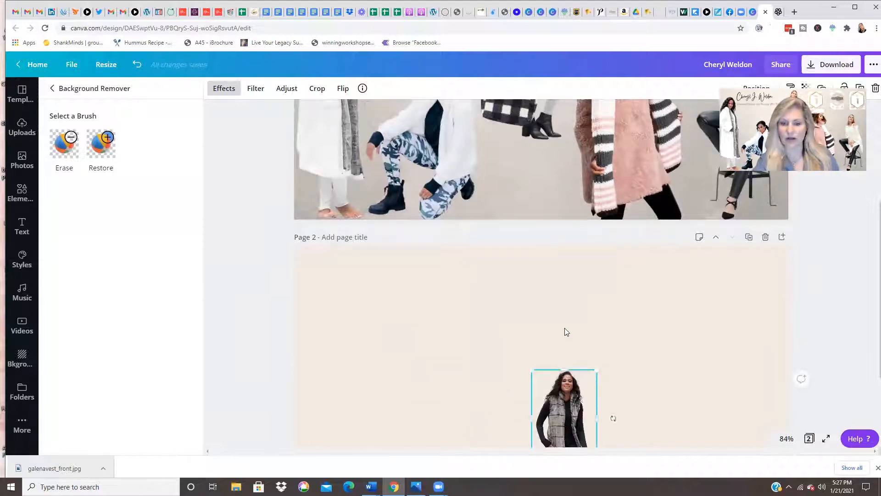
scroll(565, 327, "down", 3)
left_click_drag(603, 353, 629, 394)
left_click_drag(578, 331, 368, 260)
- Add another copy of galenavest_front.jpg to the middle of page 2 and crop it to an enlarged upper-body shot
left_click_drag(41, 470, 530, 280)
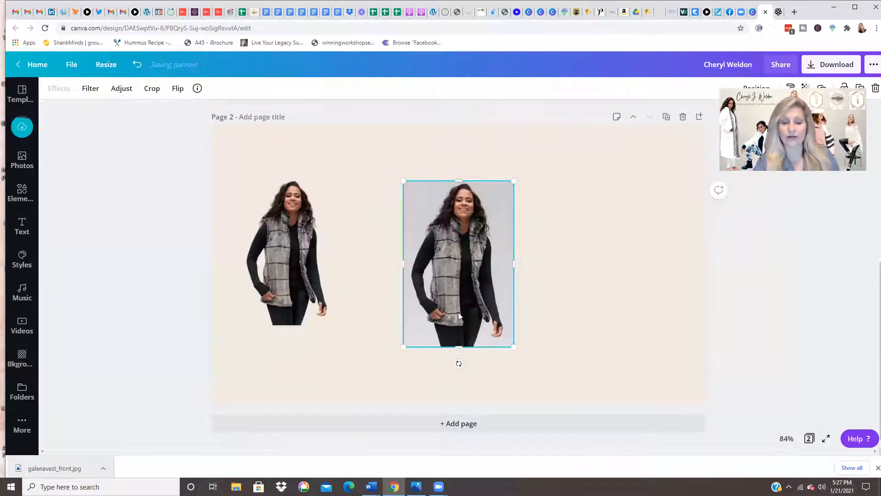
left_click_drag(458, 347, 456, 273)
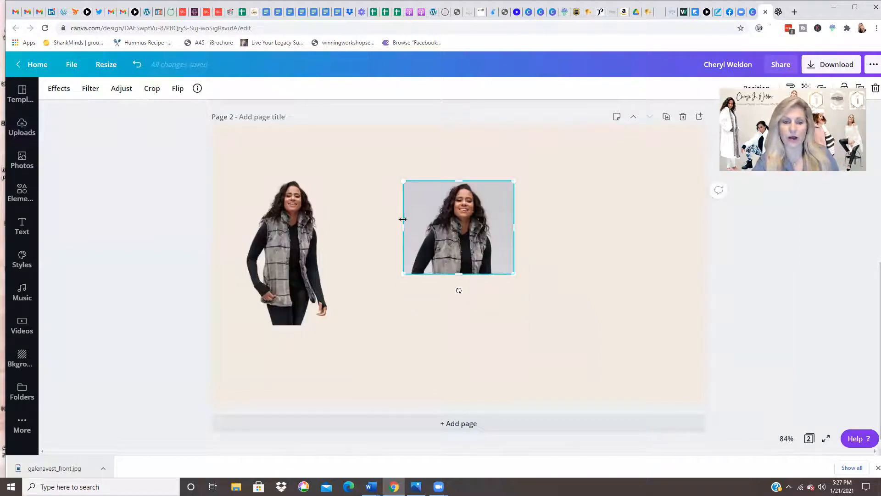
left_click_drag(405, 224, 418, 224)
left_click_drag(506, 227, 486, 227)
left_click_drag(494, 181, 536, 170)
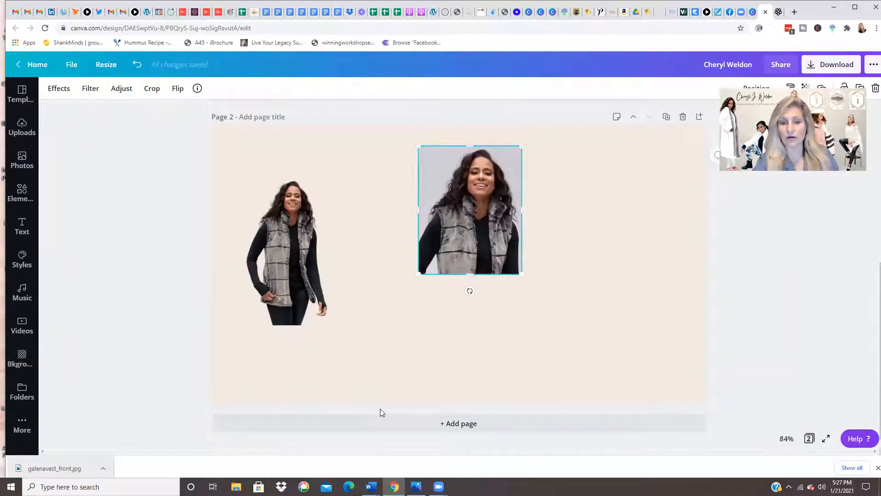
- Switch to the peach shop page and open the dusty lilac Asado Sweater from the Sweaters & Sweatshirts category
scroll(378, 338, "up", 5)
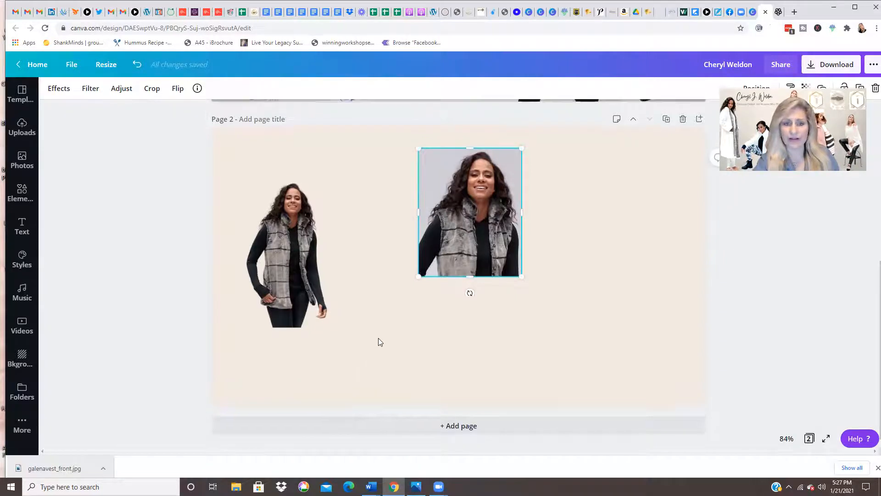
scroll(371, 335, "up", 2)
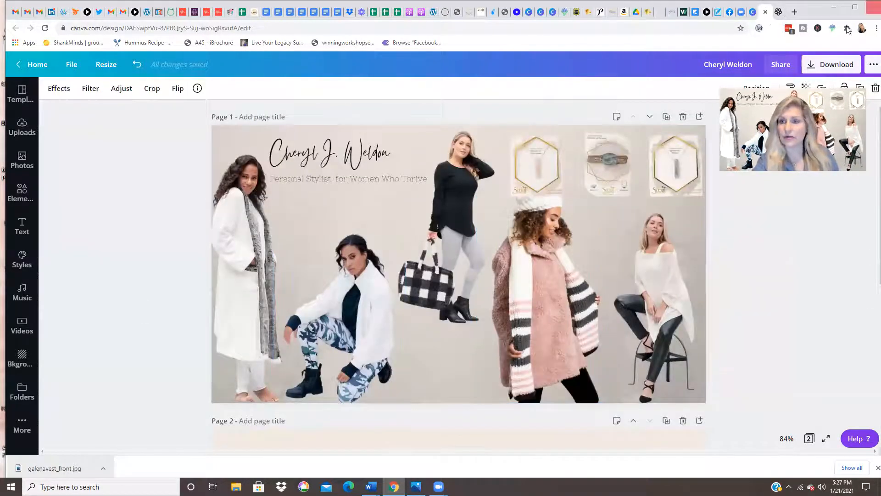
left_click(780, 14)
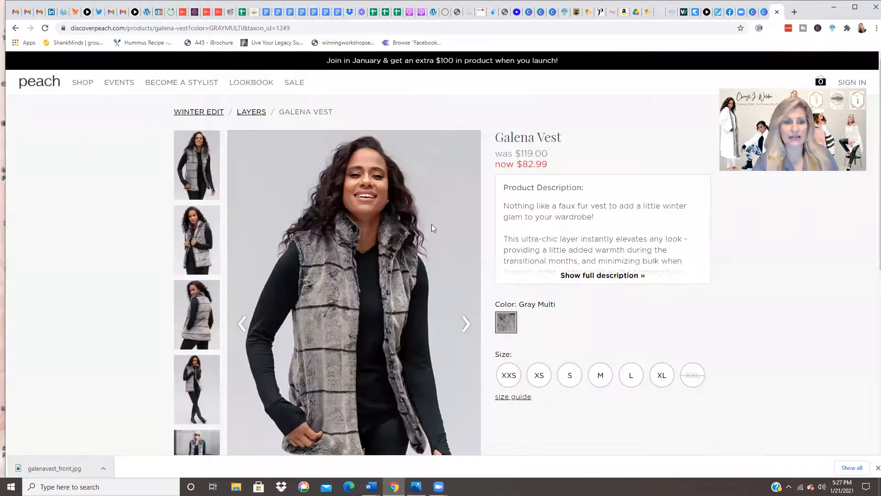
mouse_move(90, 87)
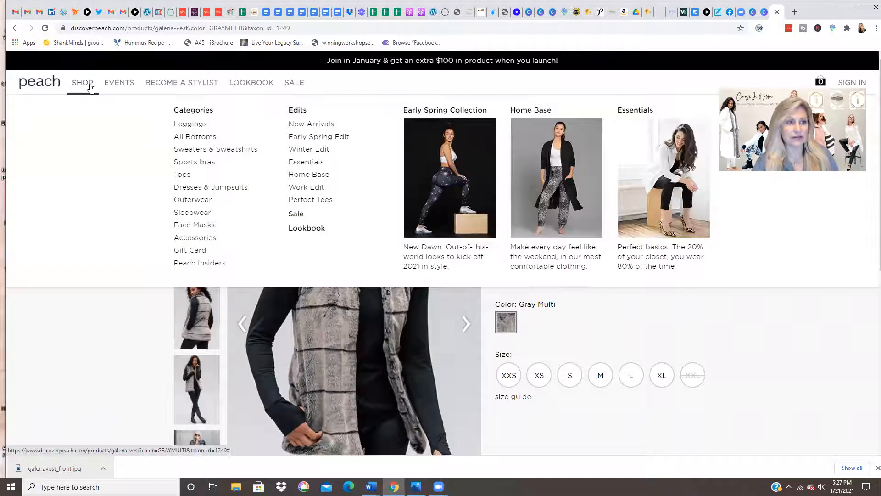
left_click(206, 151)
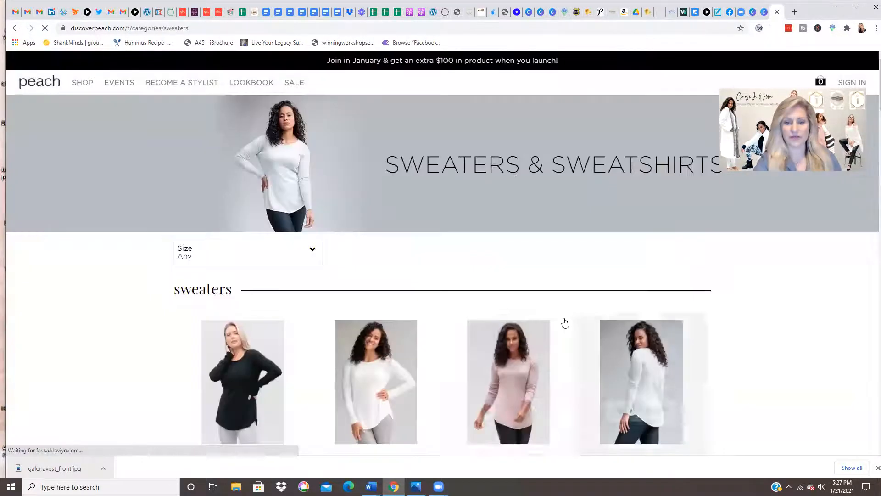
scroll(520, 265, "down", 3)
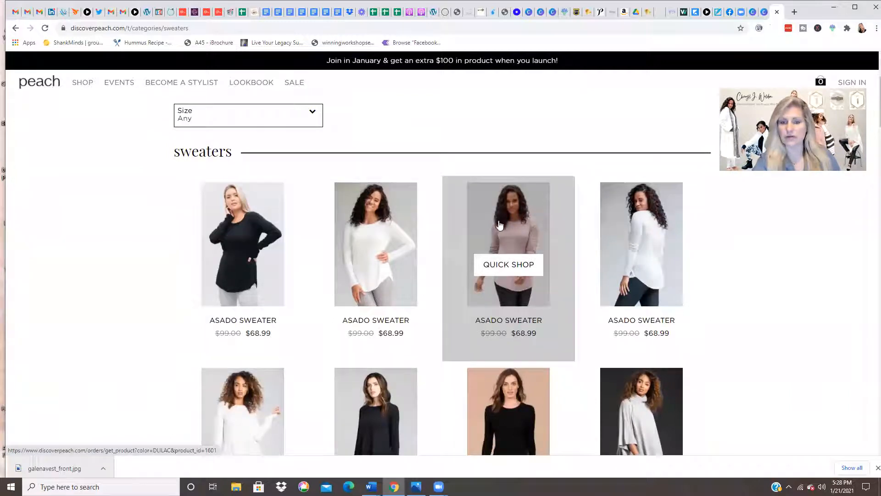
left_click(503, 217)
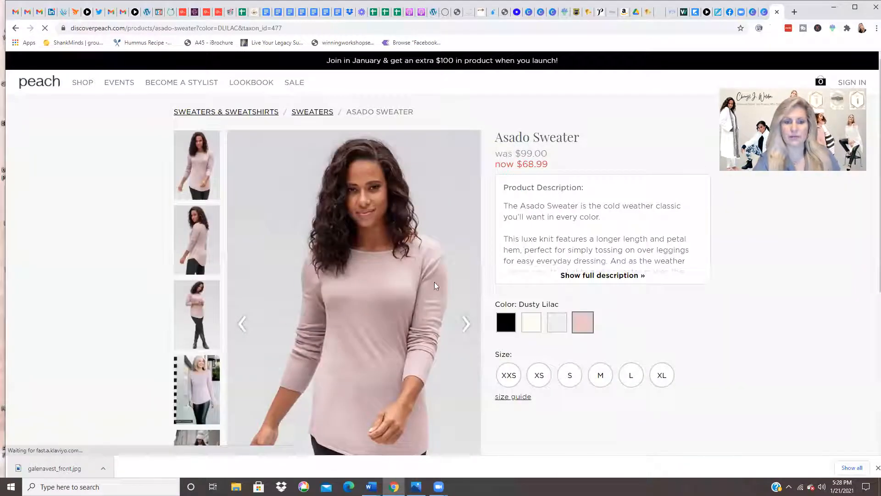
- Save the full-length photo of the lilac Asado Sweater to Downloads as asadosweater_dustylilac_full.jpg
left_click(183, 337)
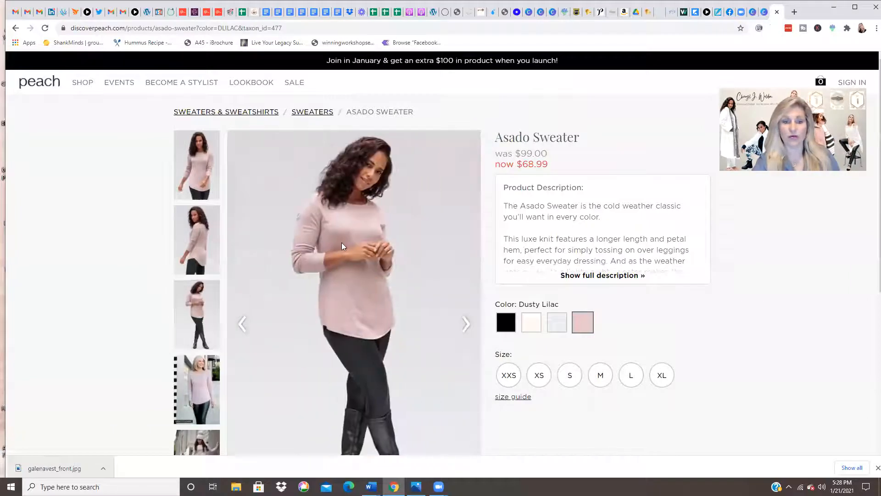
right_click(342, 243)
left_click(368, 259)
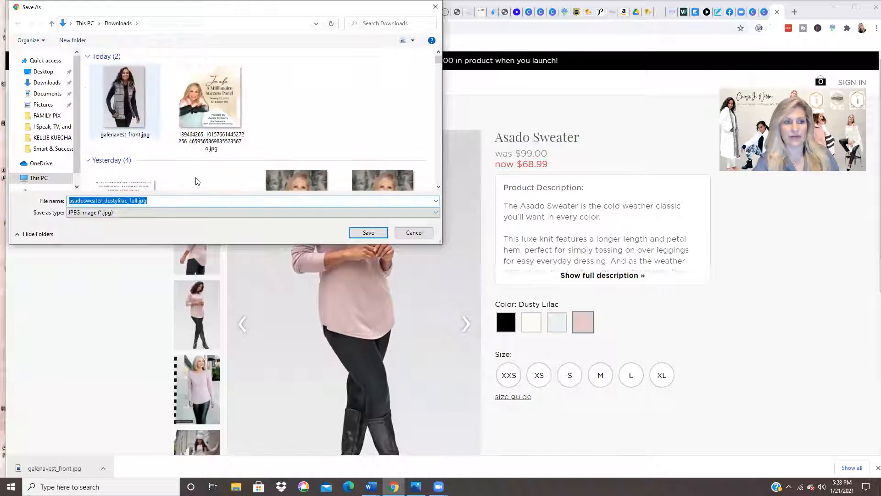
left_click(365, 234)
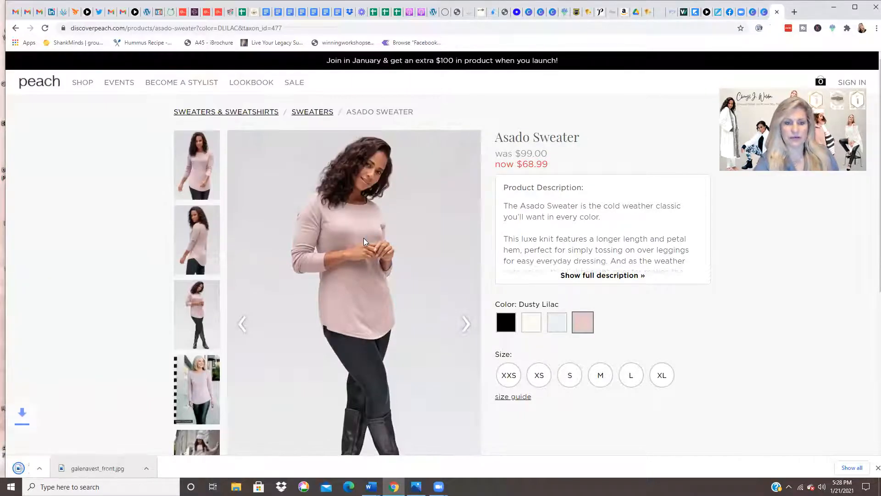
- Return to the Canva design and add the downloaded Asado Sweater photo to page 2
left_click(765, 14)
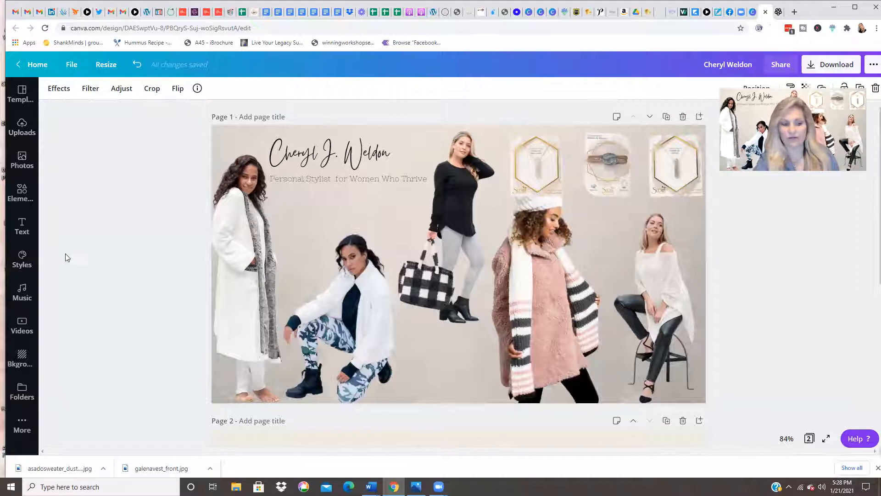
left_click_drag(60, 468, 401, 410)
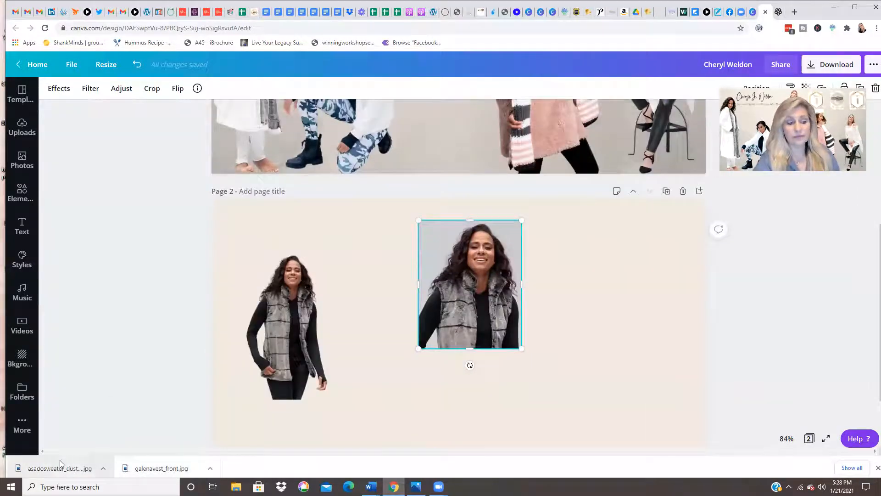
left_click_drag(60, 467, 411, 371)
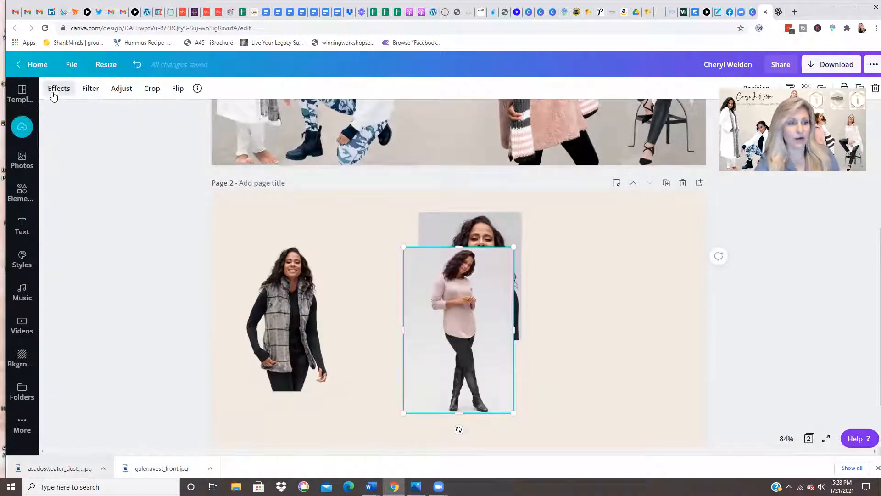
- Remove the background from the sweater photo with Background Remover and move the cut-out to the right side of page 2
left_click(53, 91)
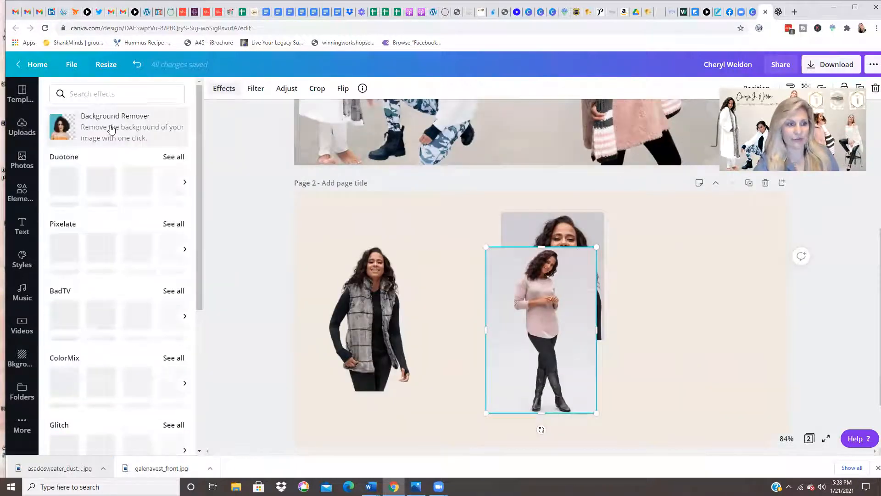
left_click(110, 133)
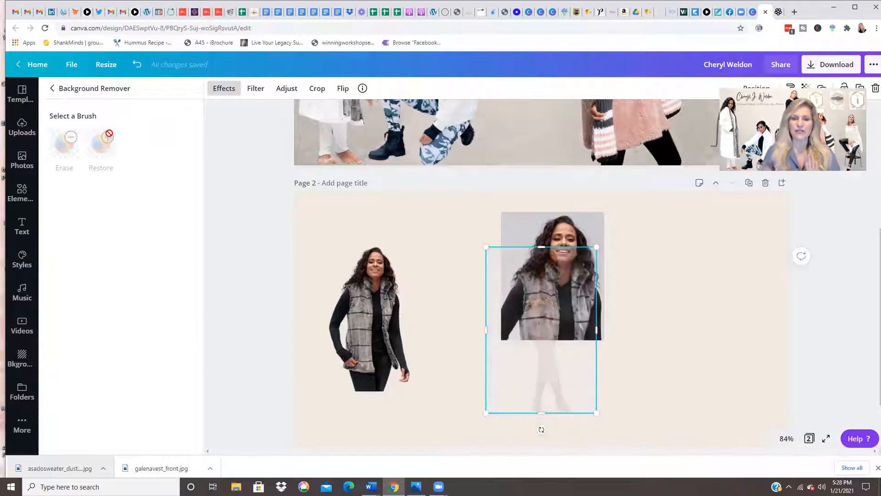
left_click(109, 136)
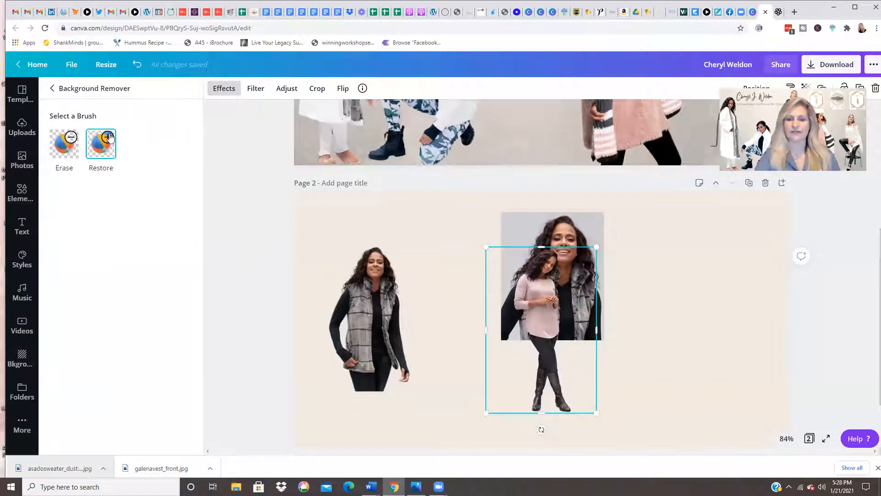
left_click_drag(566, 370, 754, 351)
- Compare the finished page 1 layout with the product photos placed on page 2
scroll(495, 364, "up", 3)
scroll(495, 363, "up", 1)
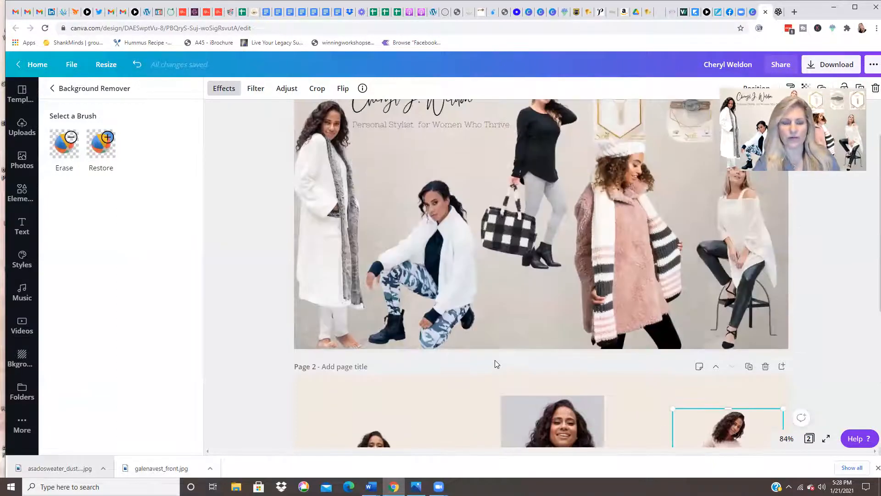
scroll(495, 364, "up", 1)
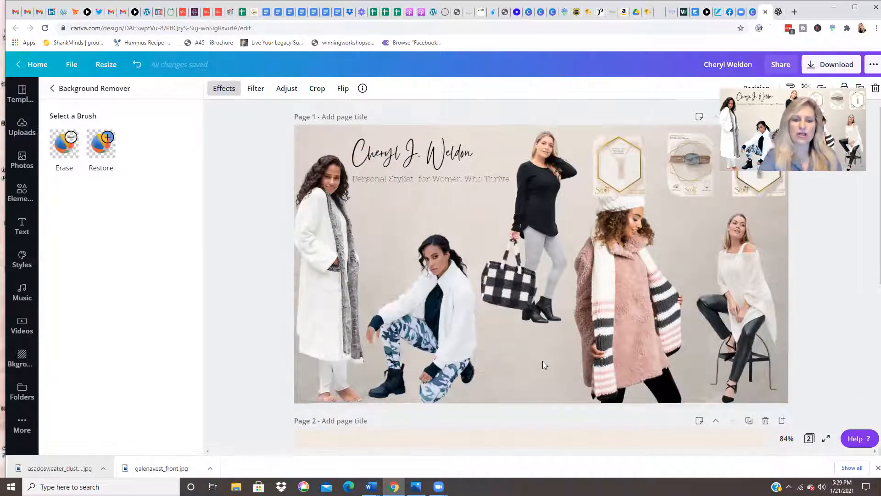
scroll(528, 320, "down", 5)
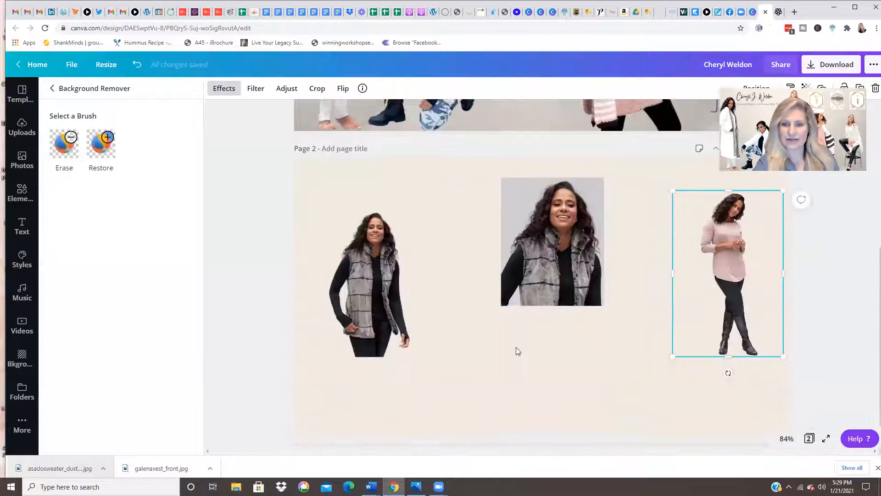
scroll(517, 352, "up", 5)
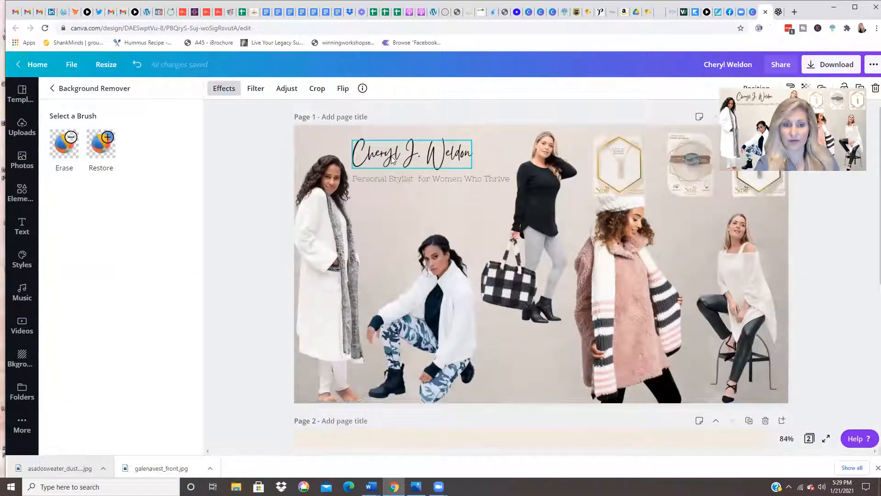
- Open the script name heading on page 1 for text editing to examine its font
left_click(228, 223)
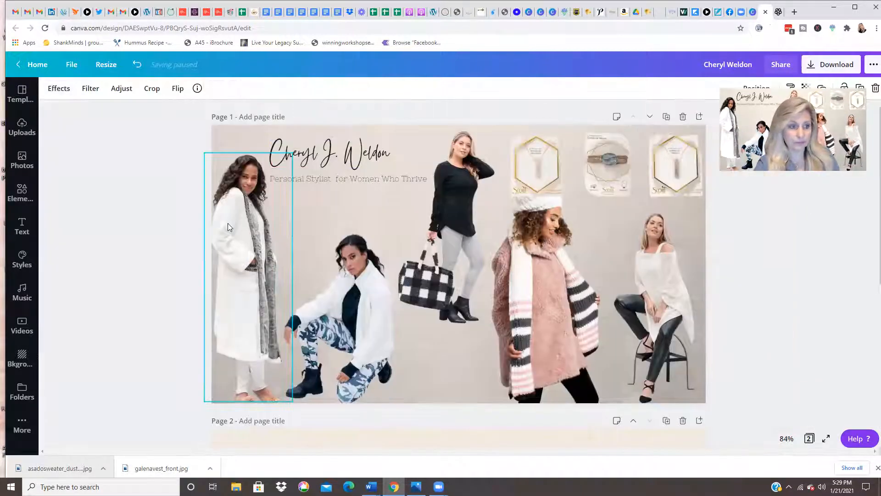
left_click(342, 162)
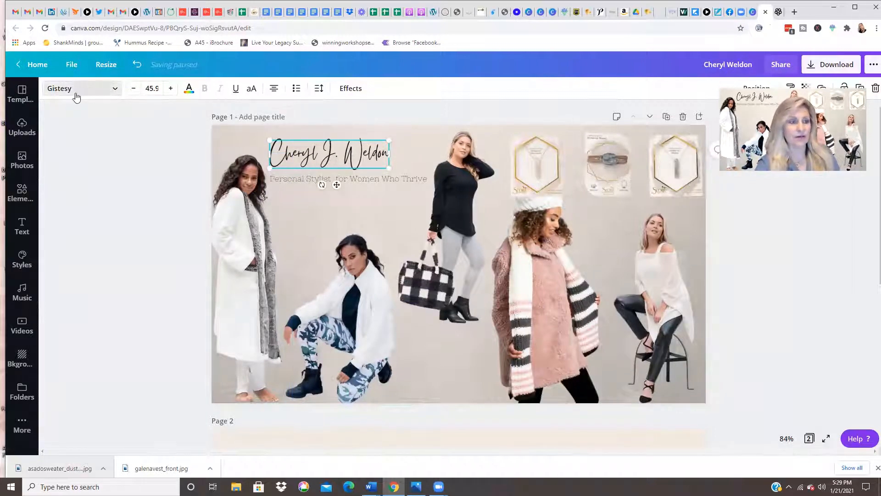
left_click(336, 167)
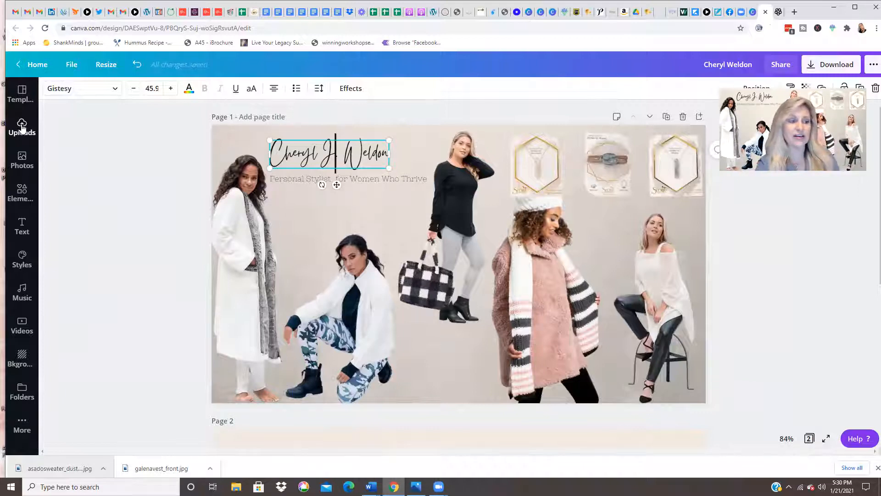
type(".")
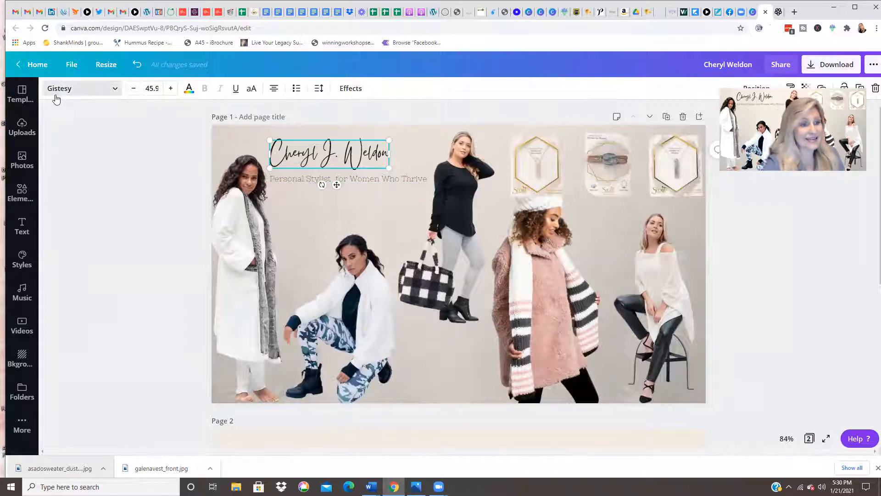
- Search the available fonts for SIGNATURE for the name heading, then clear the search
left_click(114, 90)
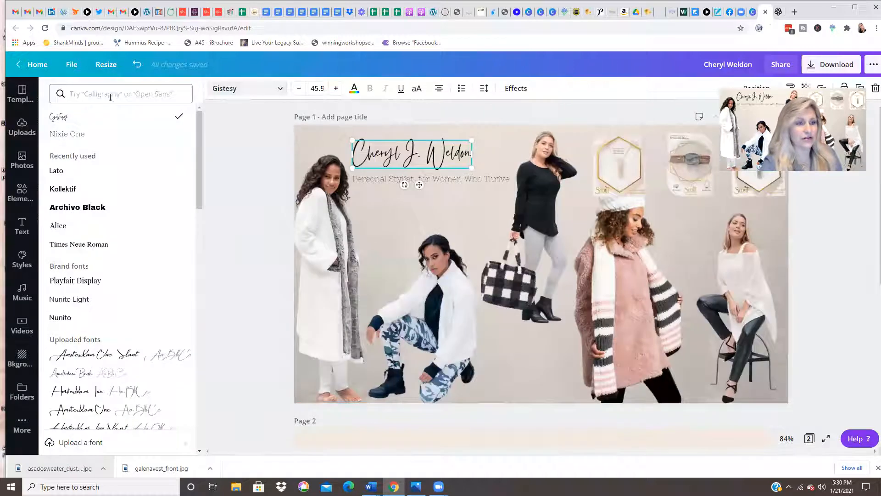
left_click(99, 93)
type("SIGNATURE")
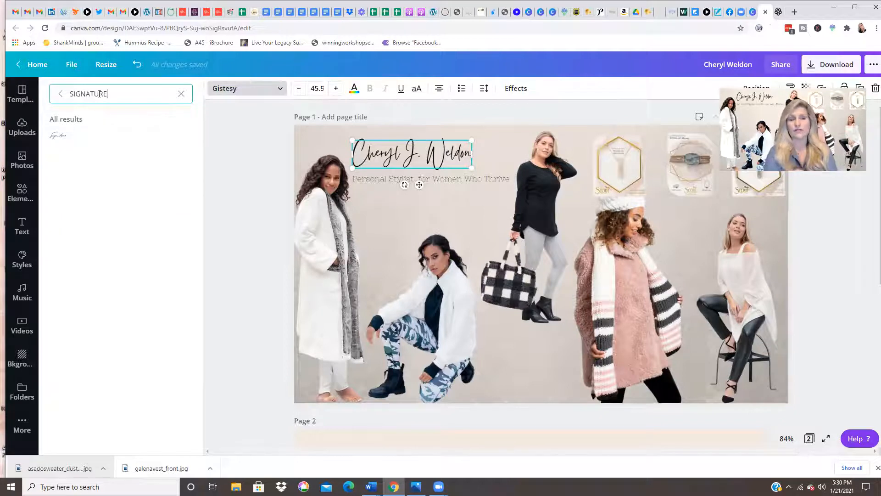
key("BackSpace")
key("BackSpace")
key("BackSpace")
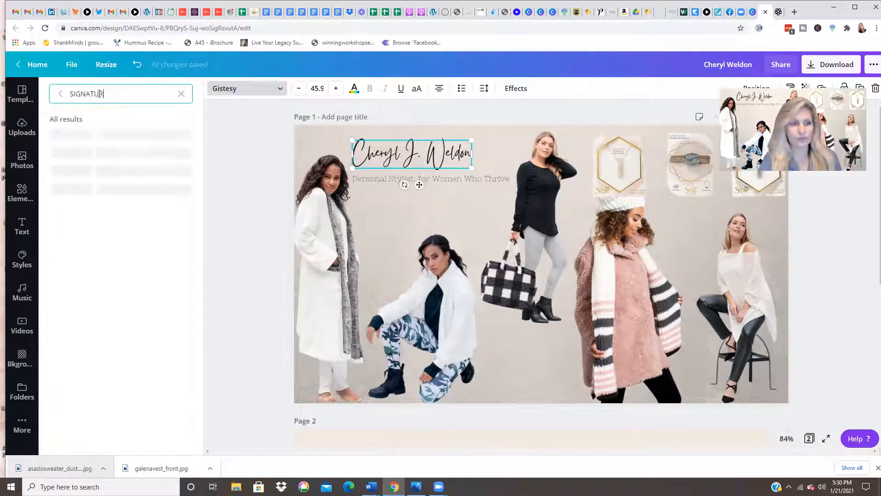
key("BackSpace")
key("BackSpace")
key("BackSpace")
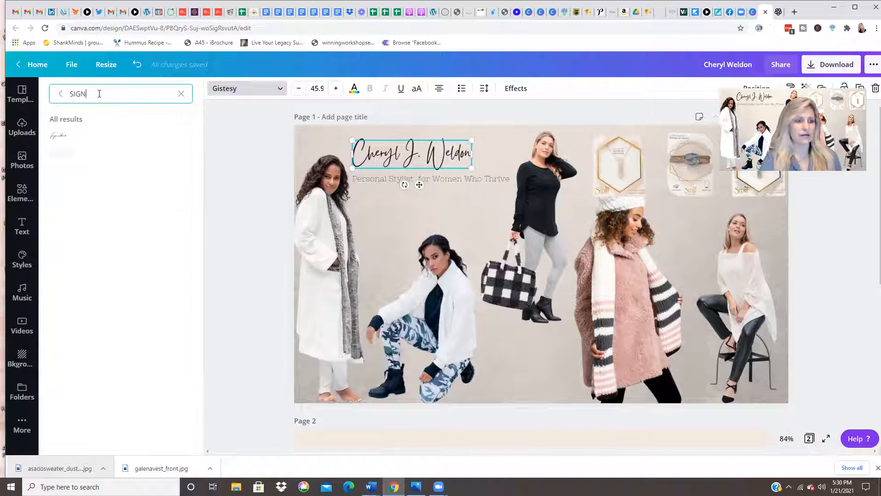
key("BackSpace")
key("BackSpace")
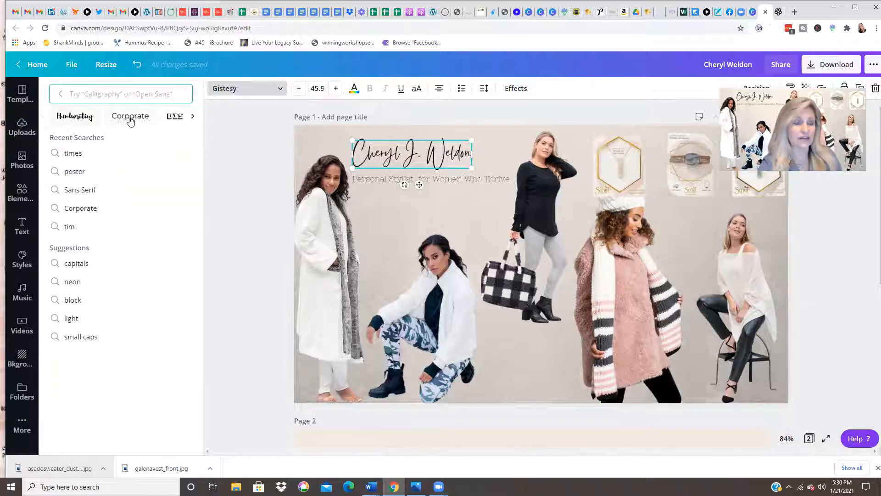
- Browse the suggested font style categories and check the font of the tagline below the name heading
left_click(192, 117)
left_click(192, 117)
left_click(390, 178)
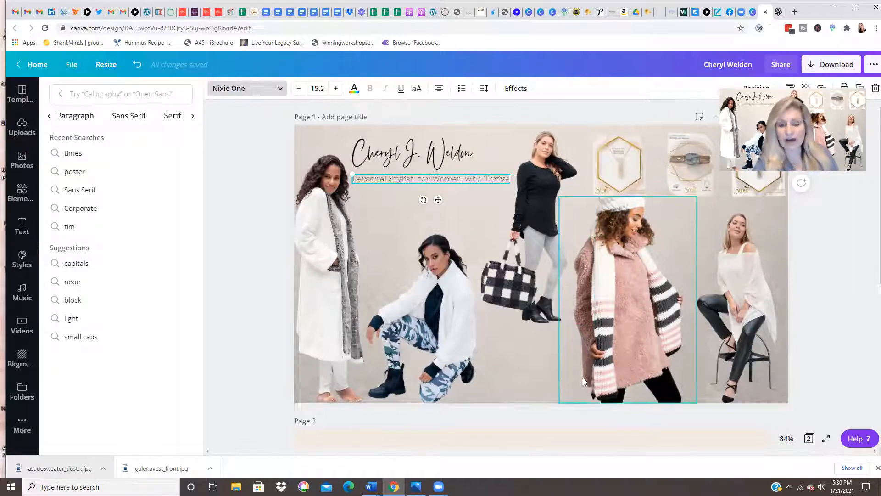
- Add a blank third page after page 2 of the design
scroll(583, 380, "down", 7)
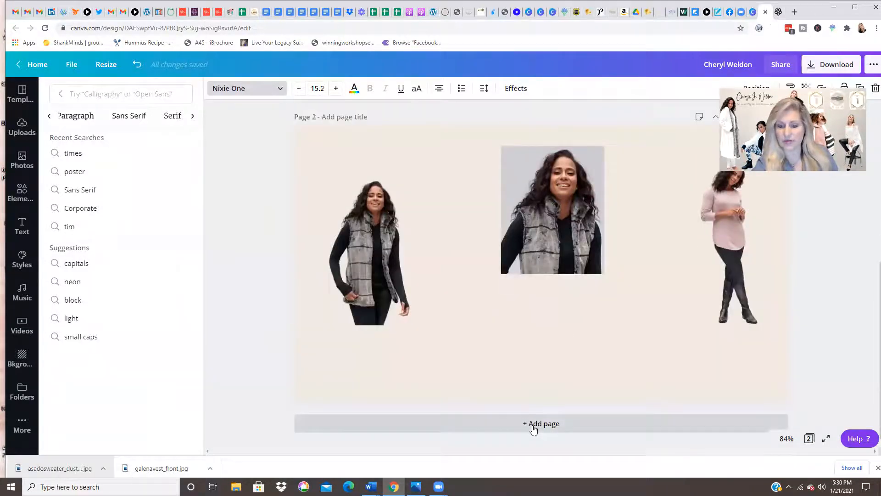
left_click(533, 425)
scroll(475, 370, "up", 5)
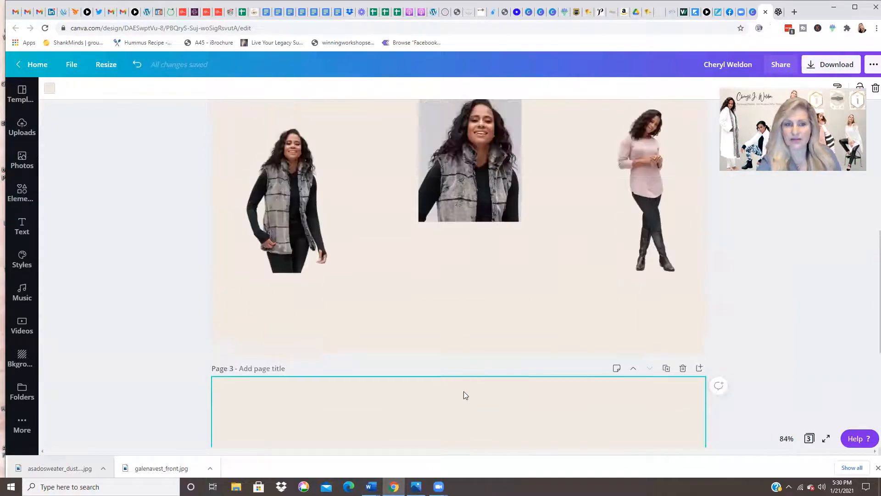
- Compare the finished page 1 layout with the product photos on page 2 and the blank page 3
scroll(464, 383, "up", 7)
scroll(517, 230, "down", 9)
scroll(520, 244, "down", 3)
scroll(515, 276, "up", 10)
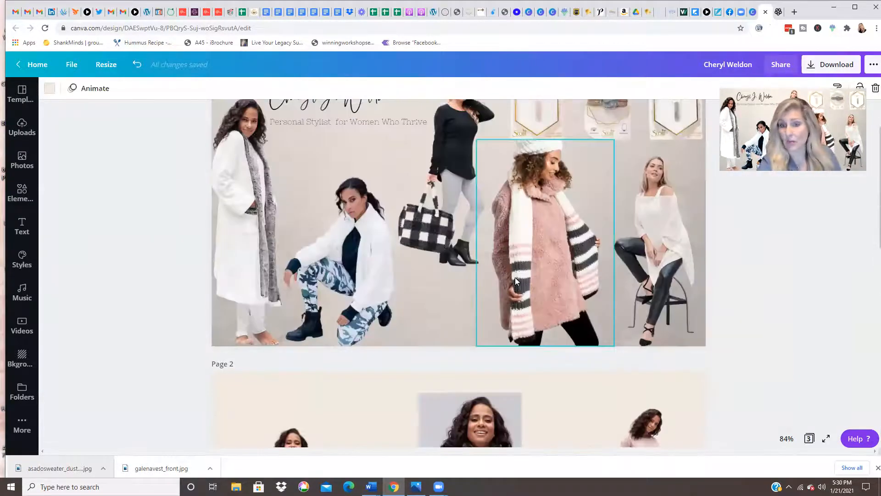
scroll(515, 277, "up", 1)
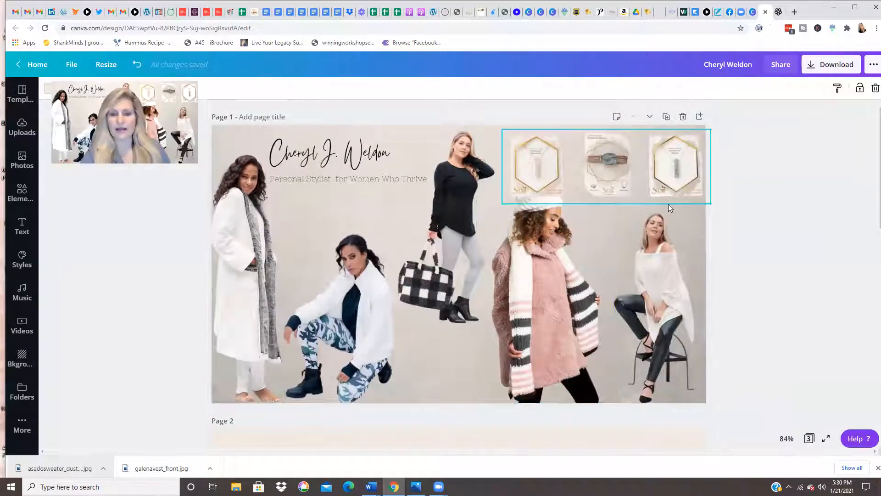
scroll(578, 365, "down", 10)
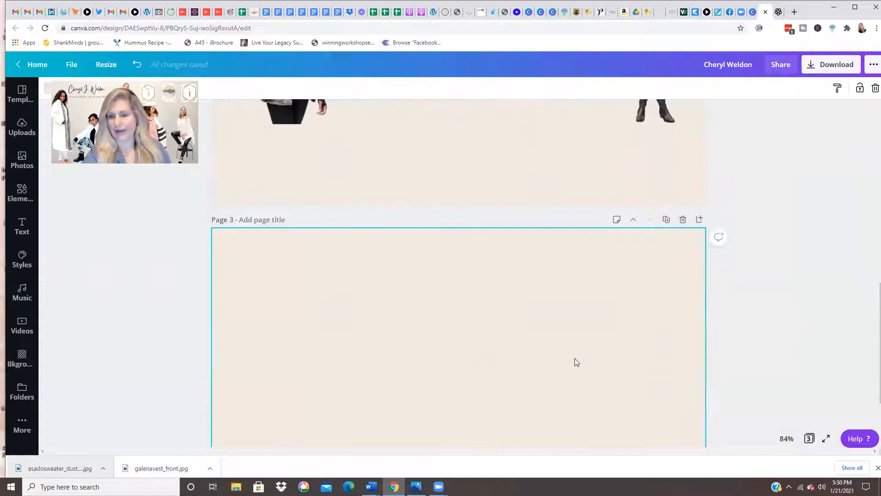
scroll(575, 359, "up", 10)
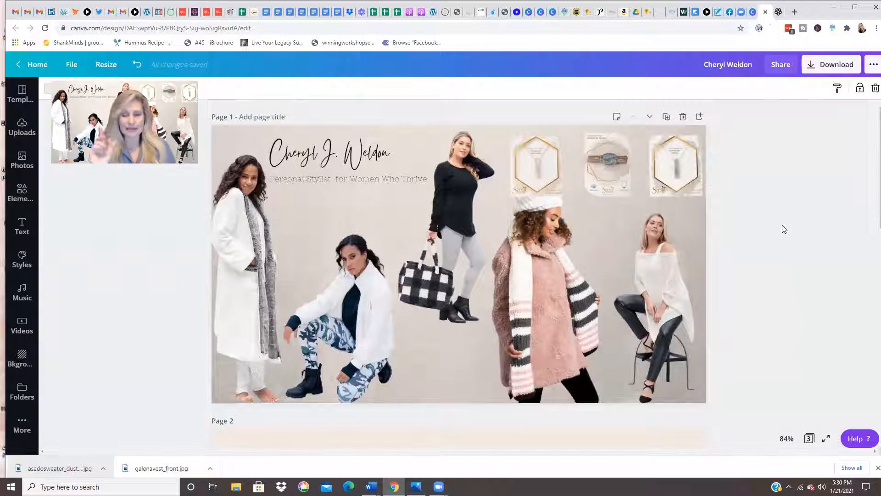
- Set the download options to JPG file type, size 1.5 and quality 100
left_click(809, 69)
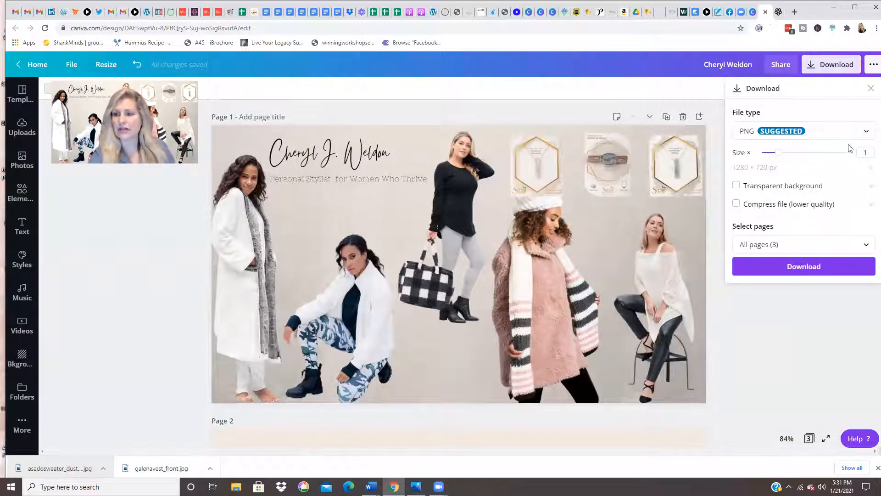
left_click(866, 133)
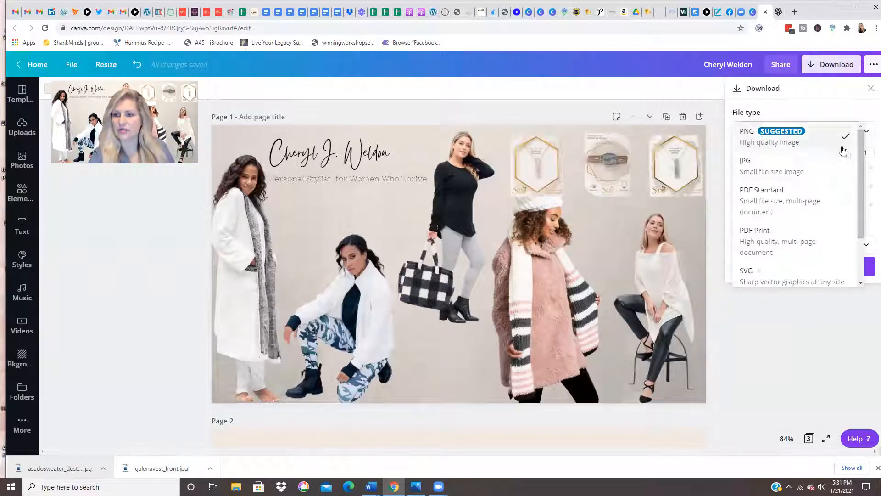
left_click(753, 169)
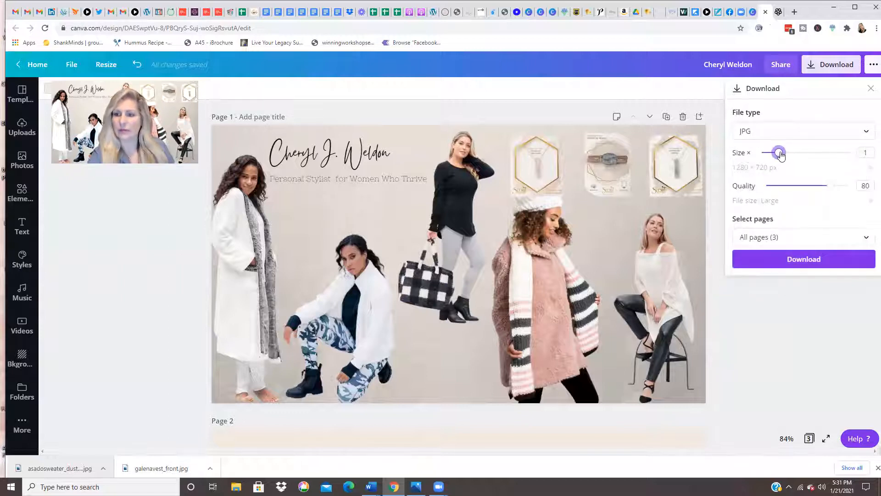
left_click_drag(783, 156, 793, 157)
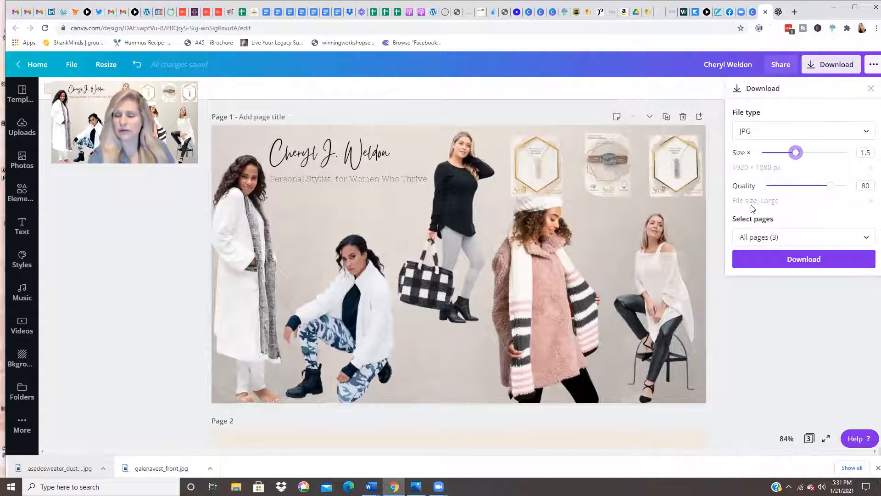
left_click_drag(831, 190, 847, 186)
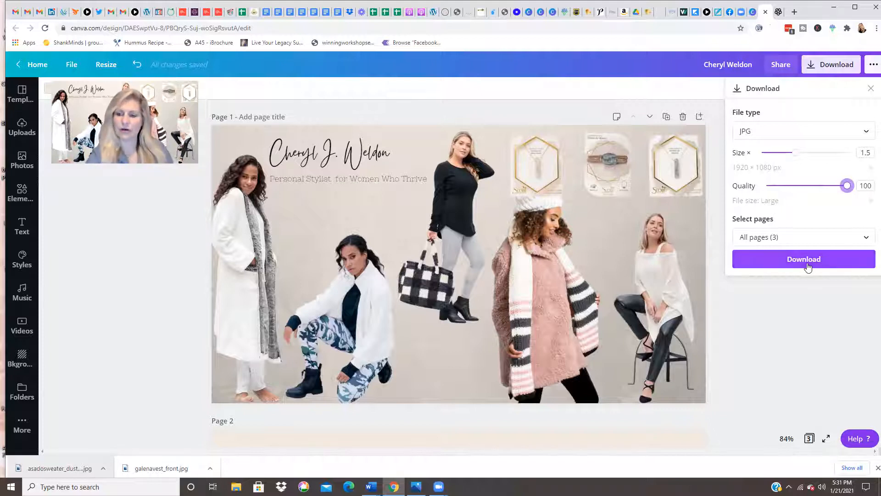
- Review the design's pages and try to limit the download to page 1
scroll(618, 254, "down", 10)
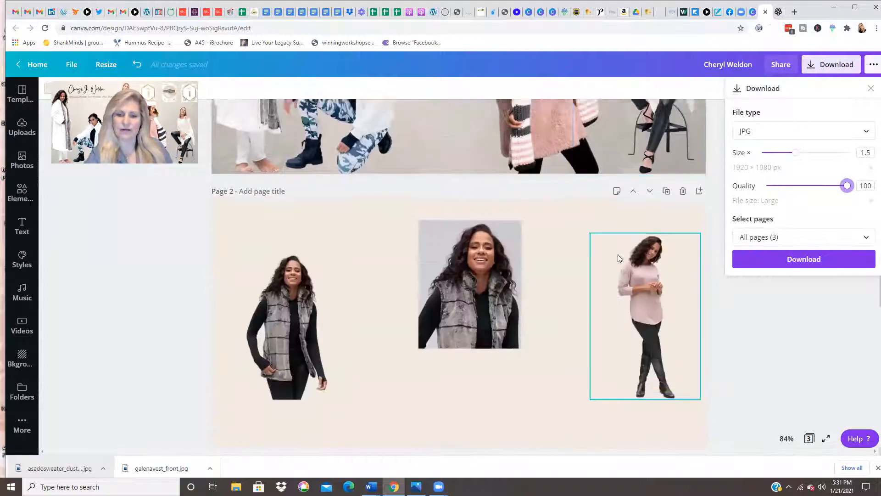
scroll(622, 271, "down", 3)
scroll(631, 280, "up", 10)
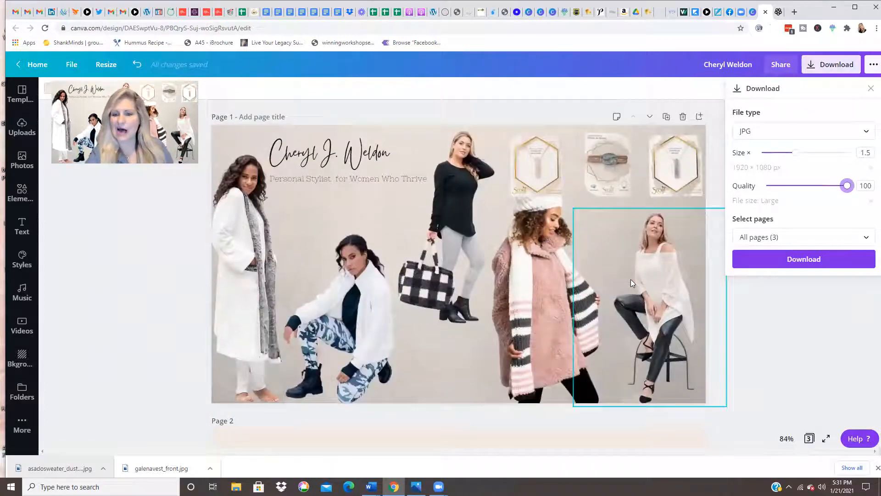
left_click(865, 237)
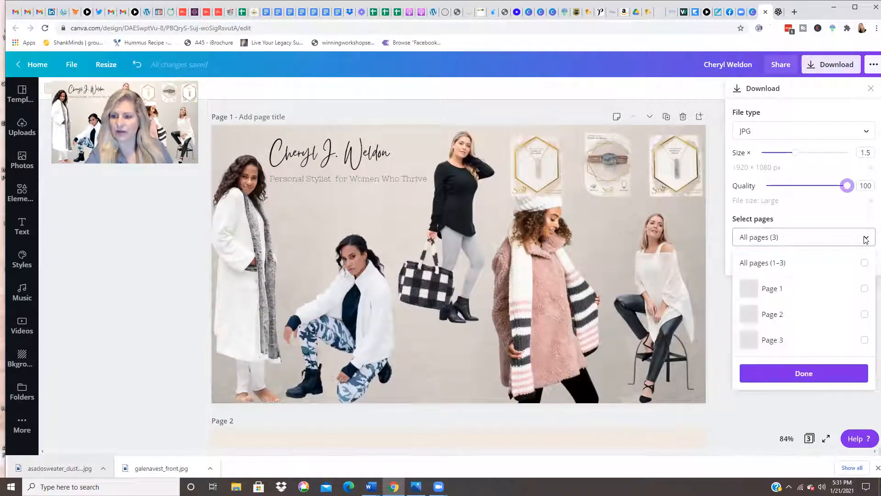
left_click(865, 289)
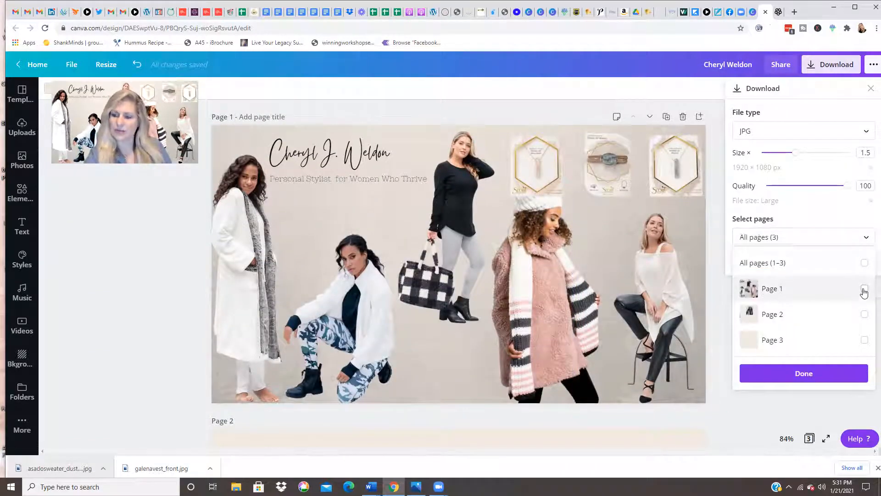
left_click(802, 376)
- Append WARDROBES to the end of the design's title
left_click(735, 72)
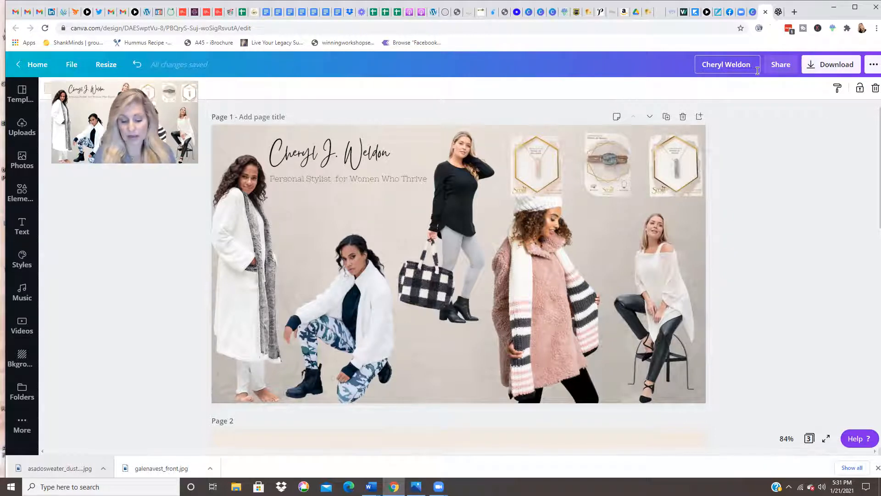
type("WARDR")
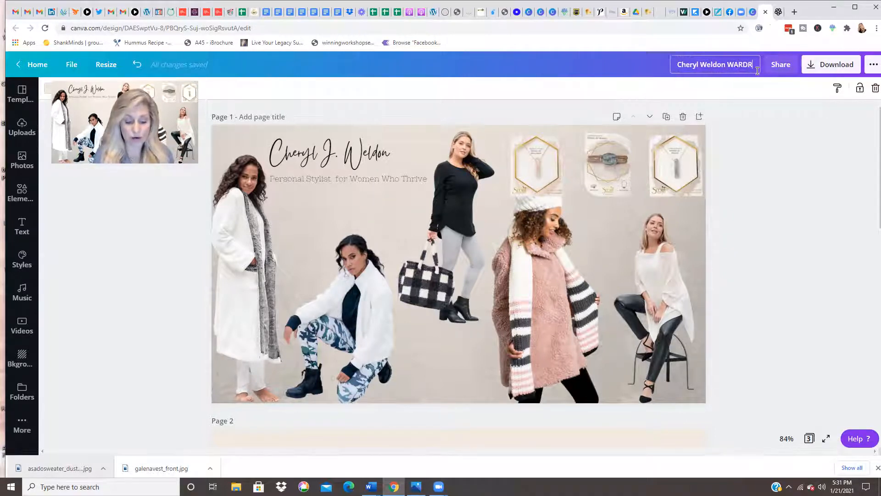
type("OBE")
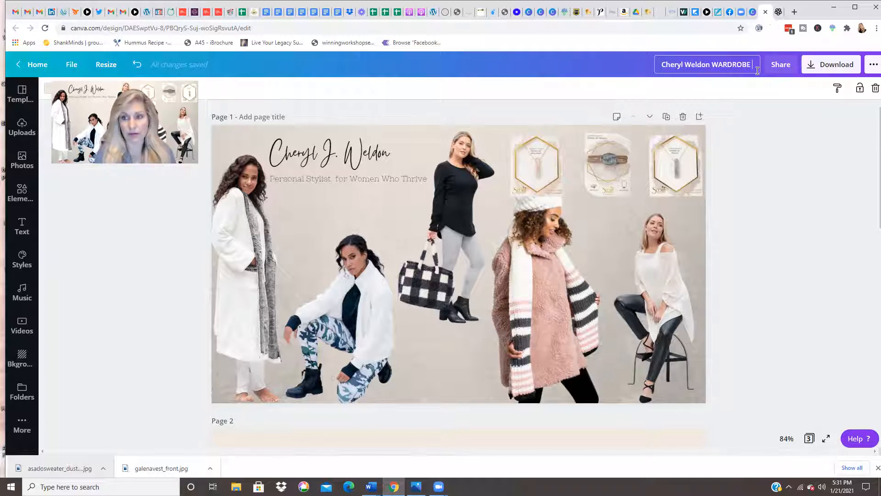
key("BackSpace")
type("S")
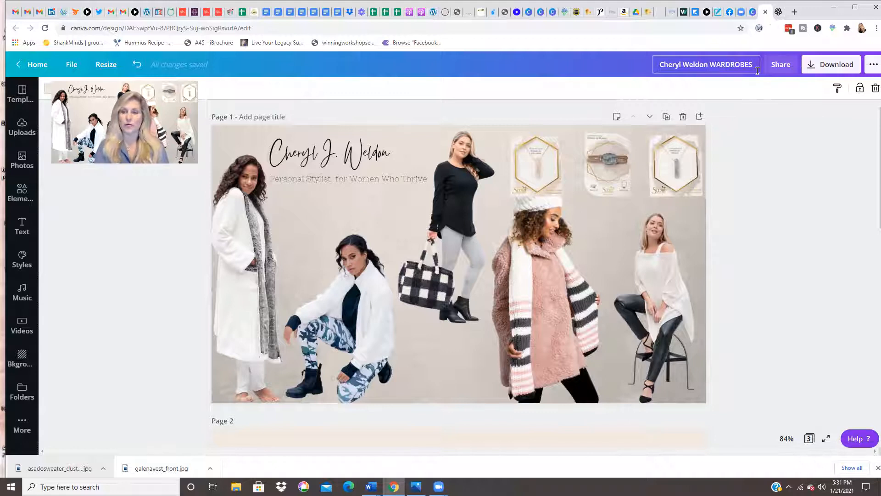
left_click(774, 121)
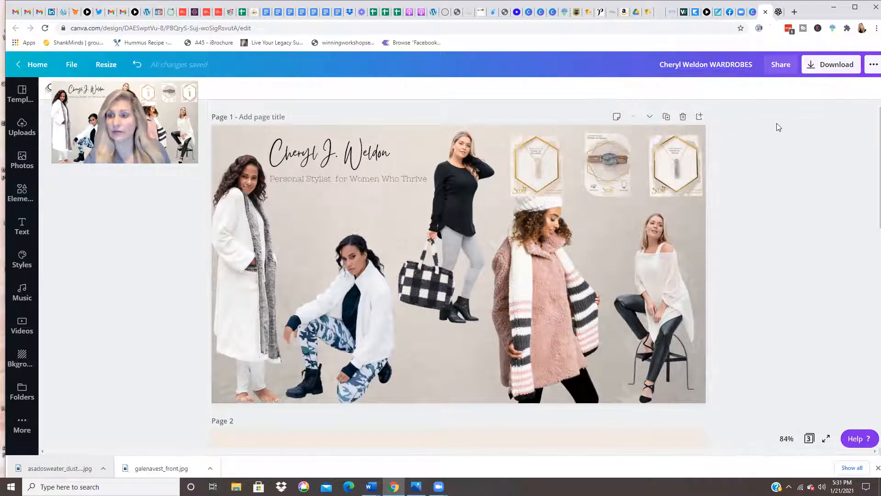
- Open the download settings again and choose JPG as the file type
left_click(831, 64)
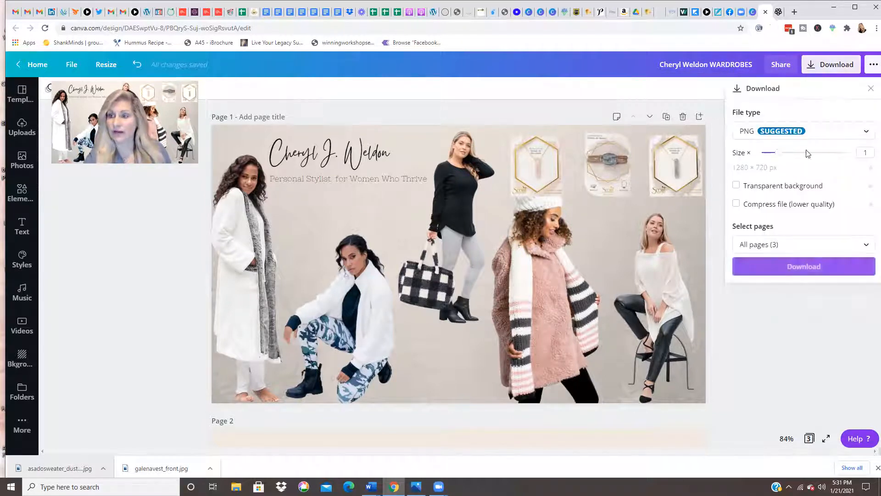
left_click(854, 138)
left_click(776, 164)
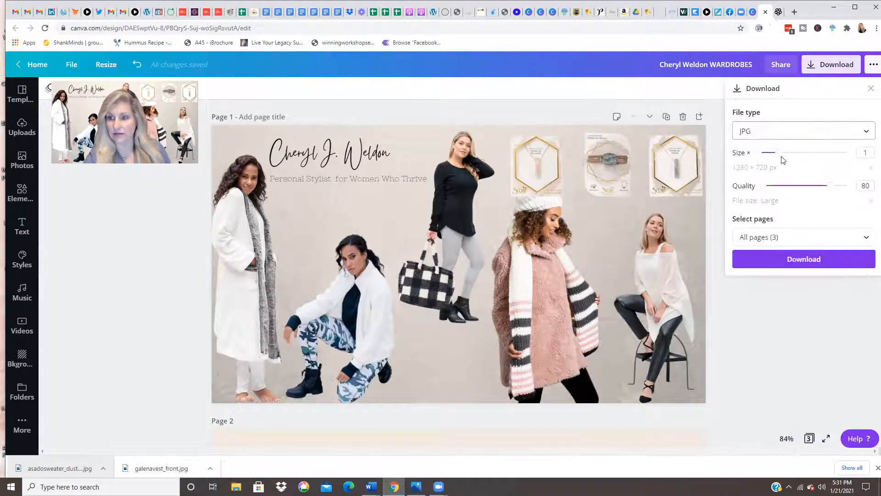
- Restrict the download to page 1 only, leaving pages 2 and 3 out of the selection
left_click(831, 240)
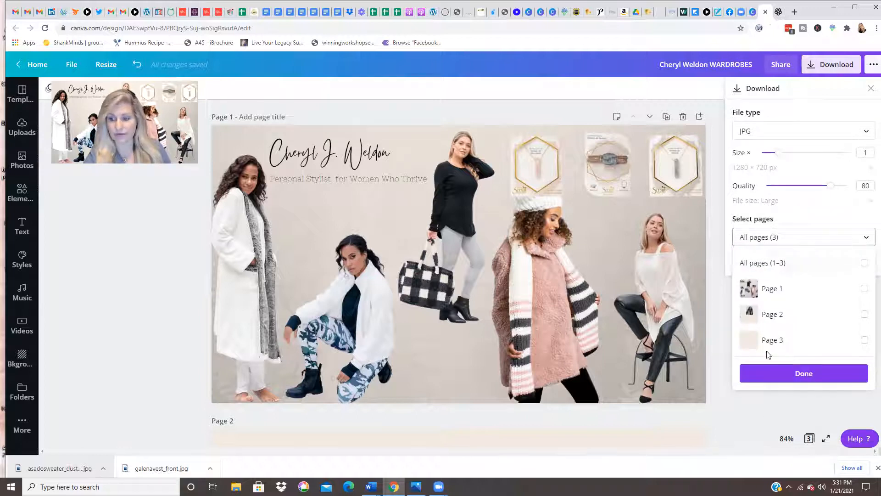
left_click(865, 288)
left_click(865, 314)
left_click(864, 340)
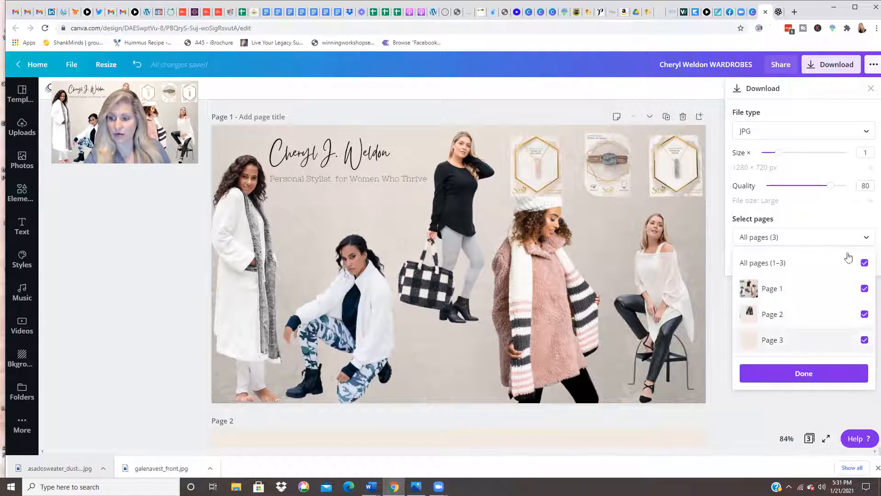
left_click(864, 340)
left_click(865, 314)
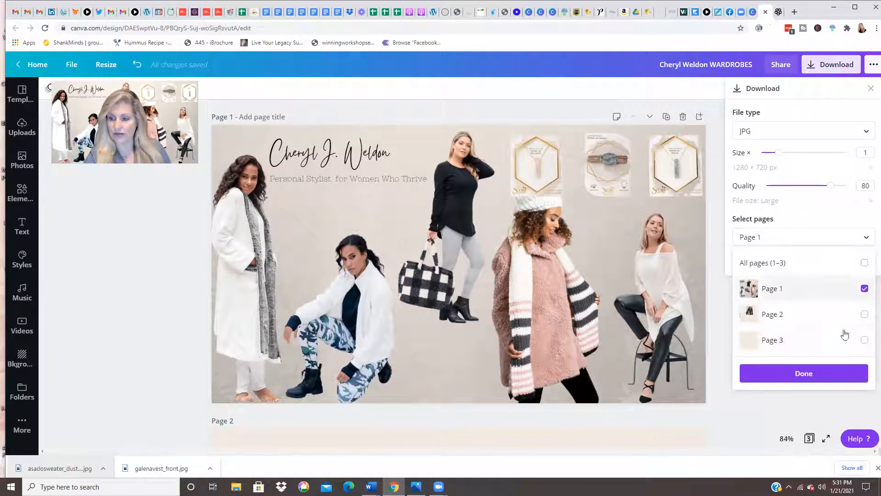
left_click(797, 375)
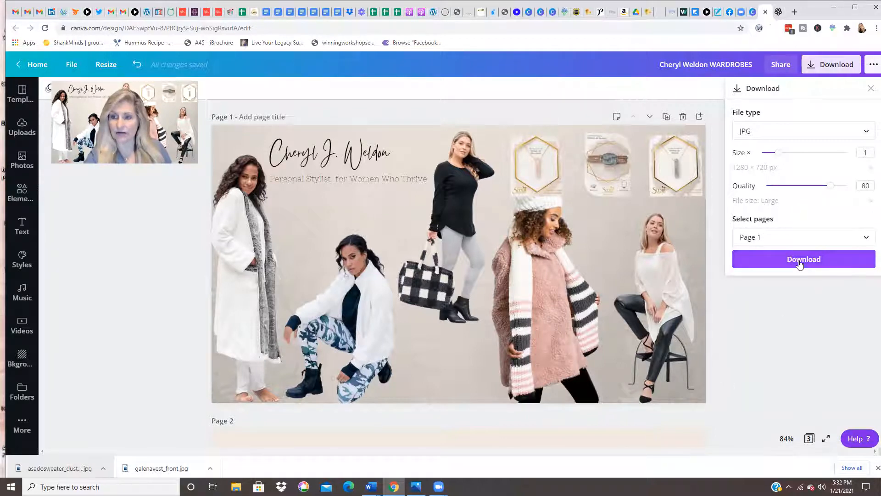